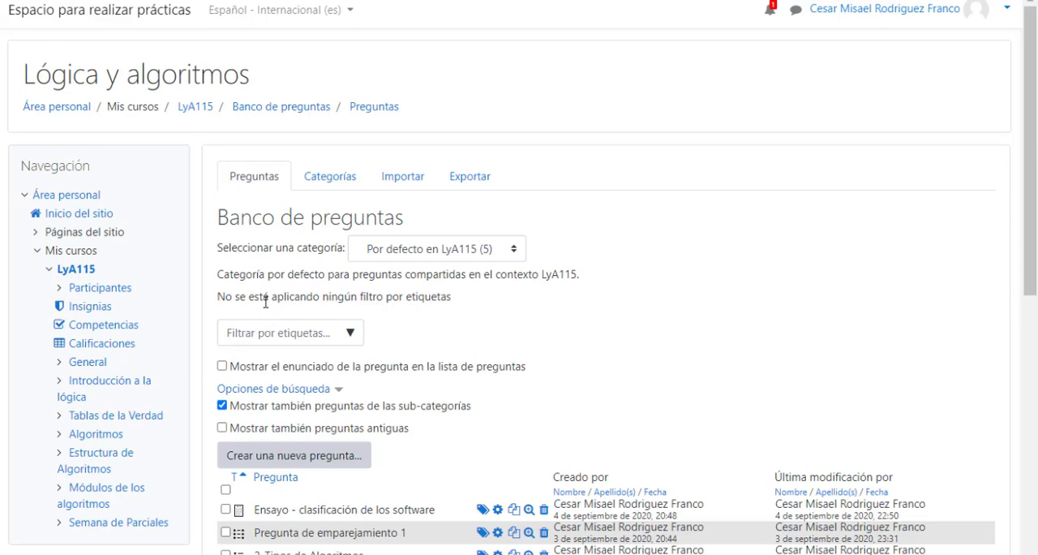
Check the question bank's categories, keeping Por defecto en LyA115, and look at the available tag filters.
{"action": "scroll", "coordinate": [283, 291], "scroll_direction": "down", "scroll_amount": 1}
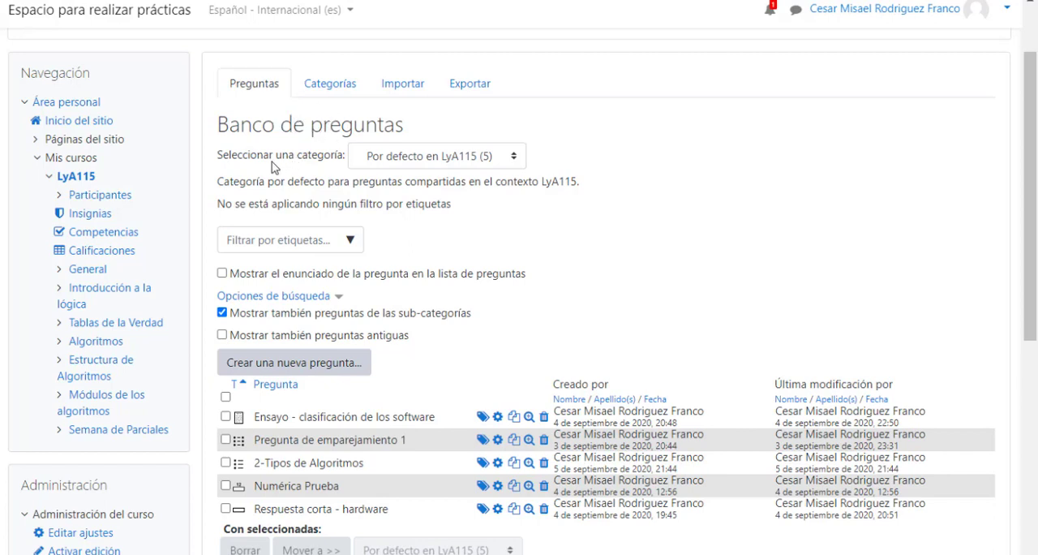
{"action": "left_click", "coordinate": [512, 164]}
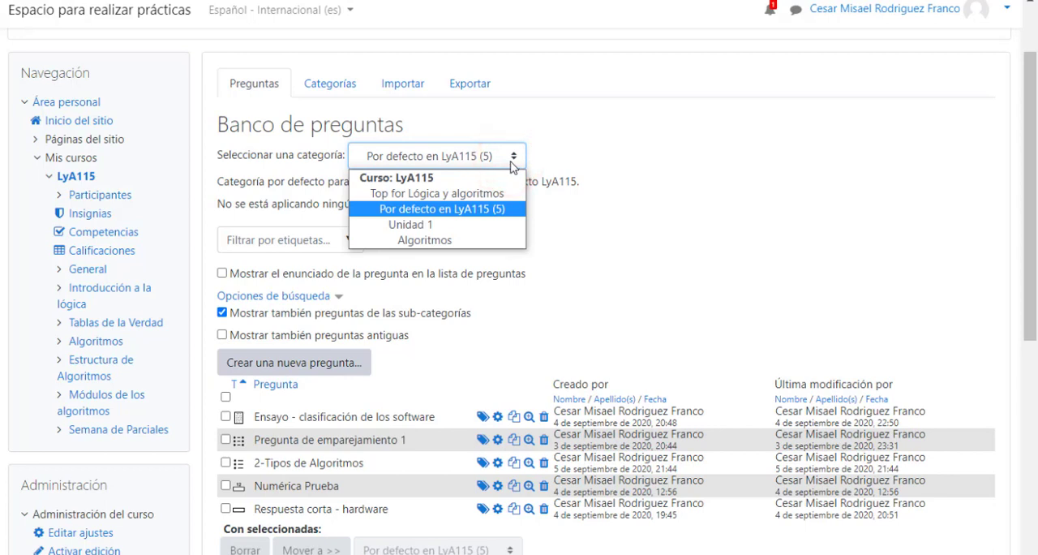
{"action": "left_click", "coordinate": [479, 212]}
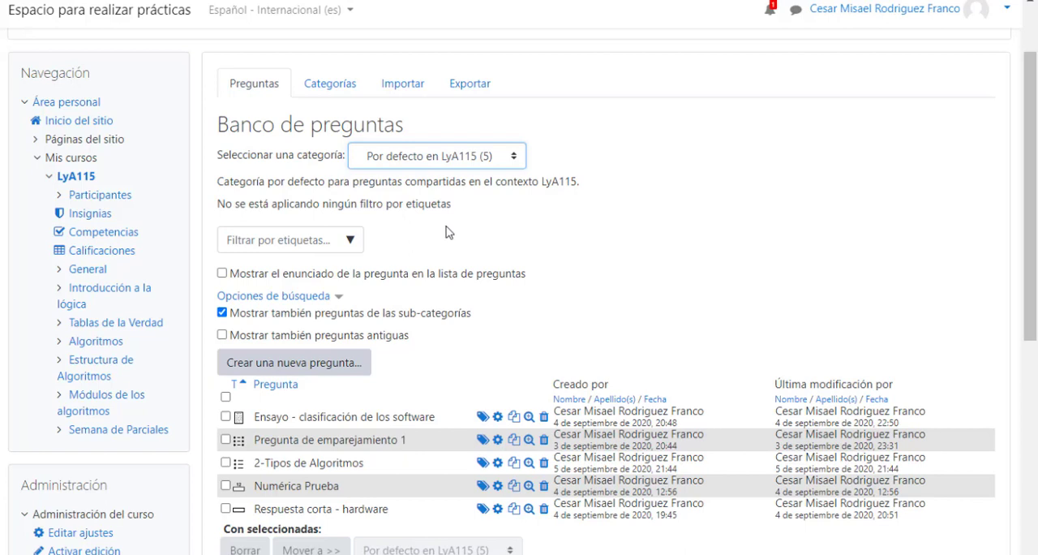
{"action": "left_click", "coordinate": [351, 242]}
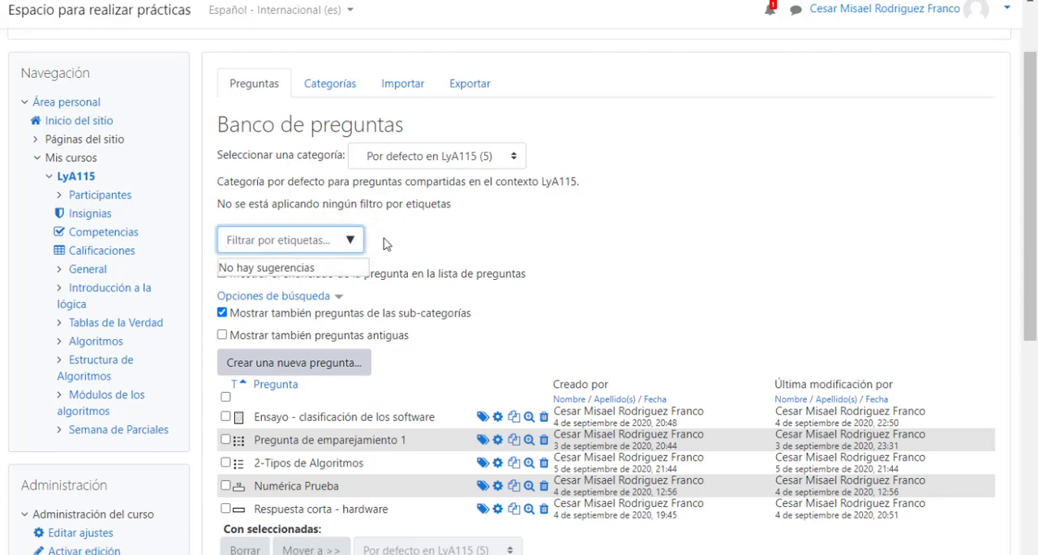
{"action": "left_click", "coordinate": [416, 256]}
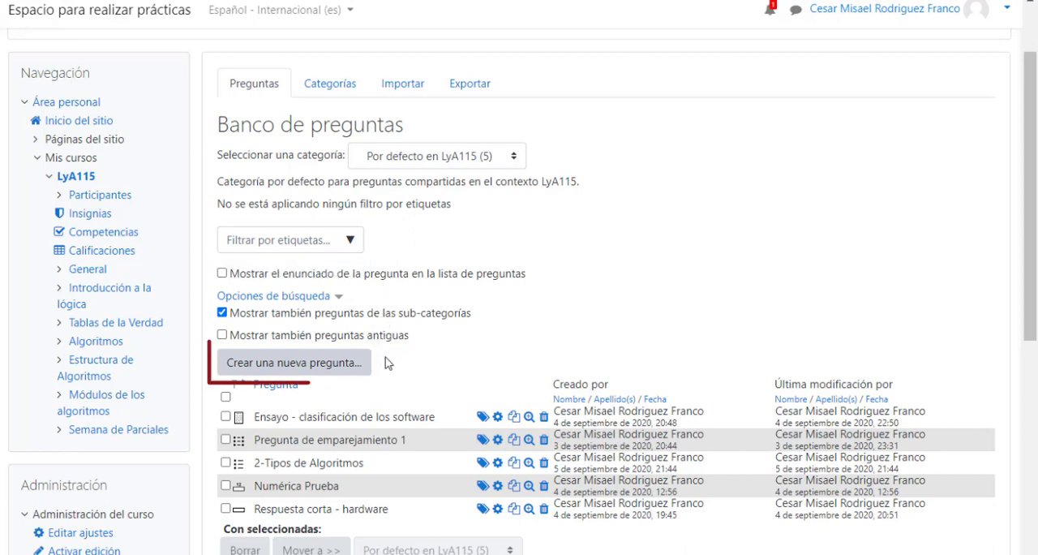
Create a new question of type Numérica in the question bank.
{"action": "left_click", "coordinate": [291, 367]}
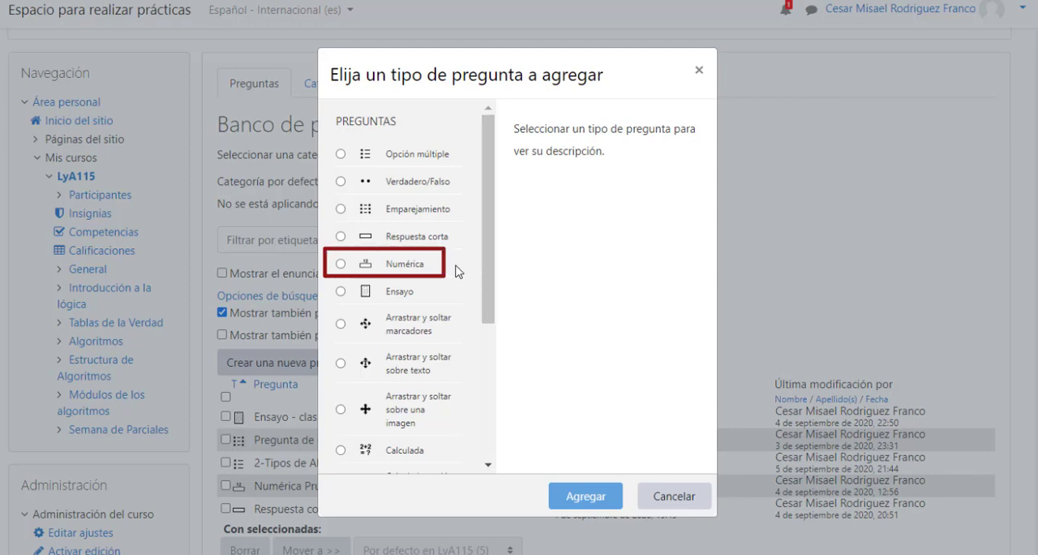
{"action": "left_click", "coordinate": [341, 264]}
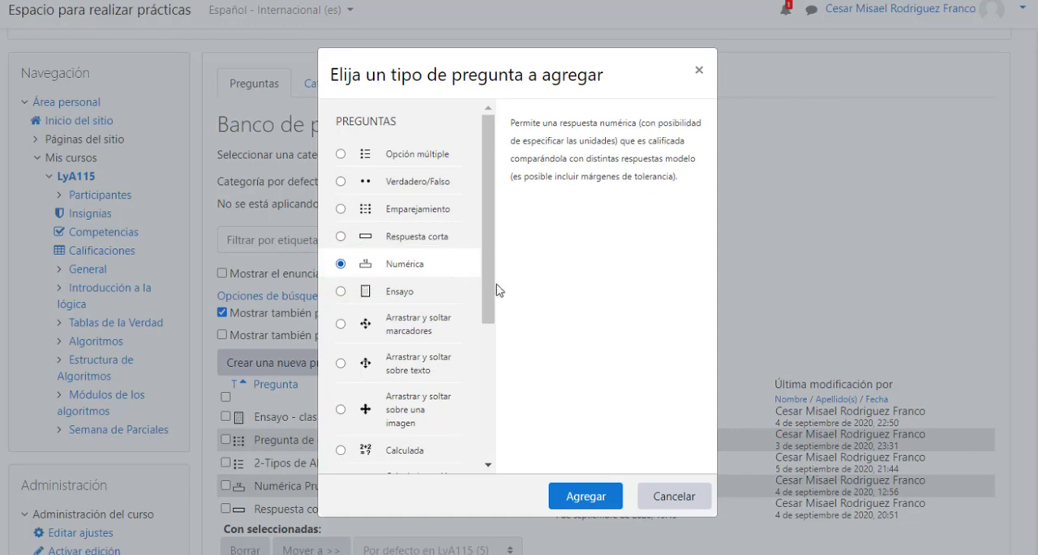
{"action": "left_click", "coordinate": [581, 498]}
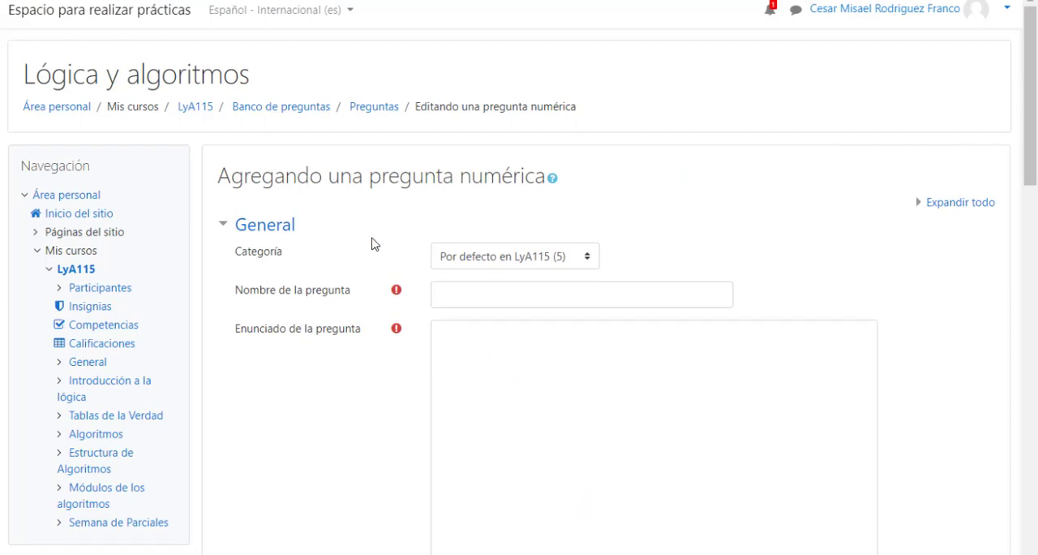
Choose Por defecto en LyA115 as the category of the new numerical question.
{"action": "scroll", "coordinate": [373, 243], "scroll_direction": "down", "scroll_amount": 1}
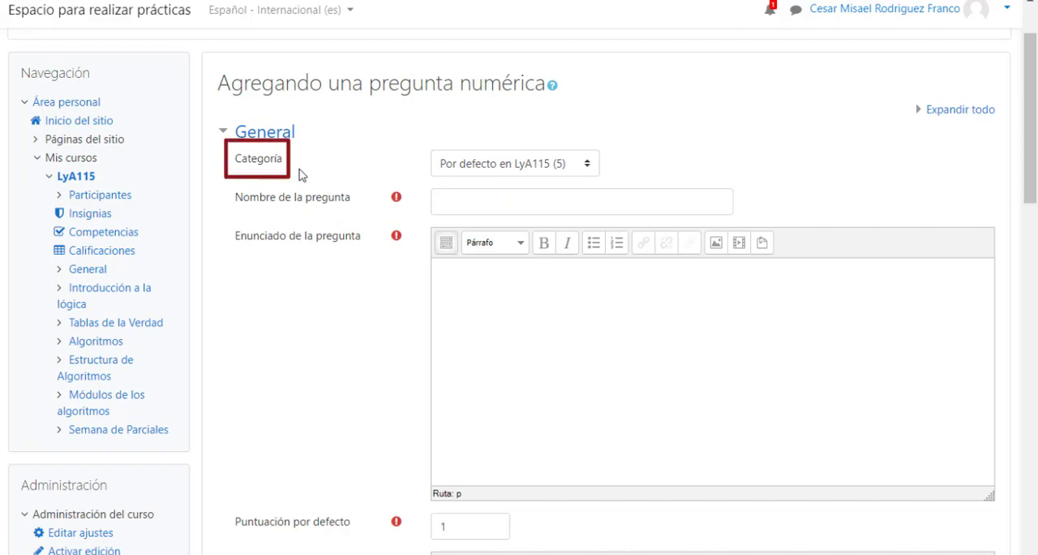
{"action": "left_click", "coordinate": [589, 165]}
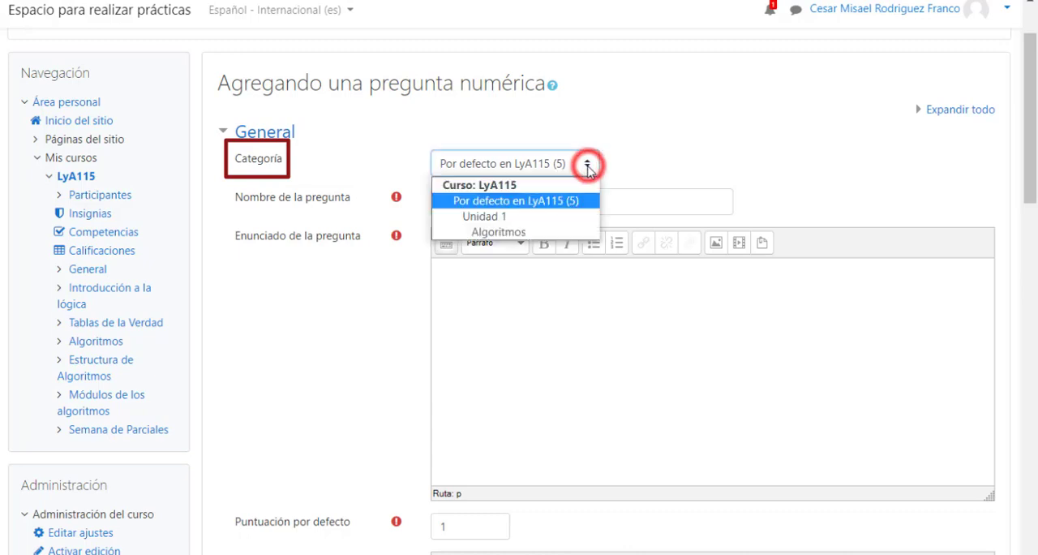
{"action": "left_click", "coordinate": [573, 203]}
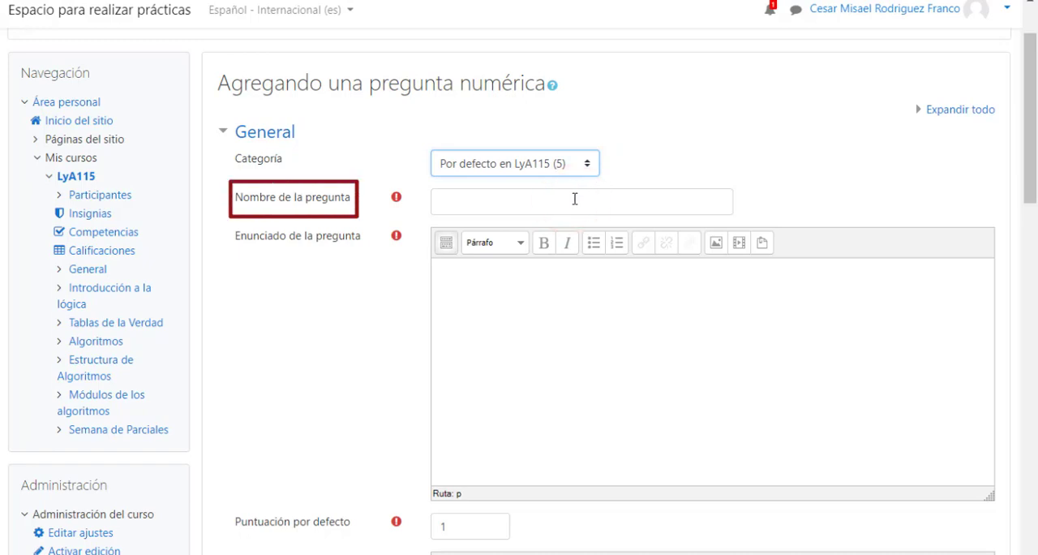
Name the question "Pregunta Numérica-Velocidad".
{"action": "left_click", "coordinate": [506, 199]}
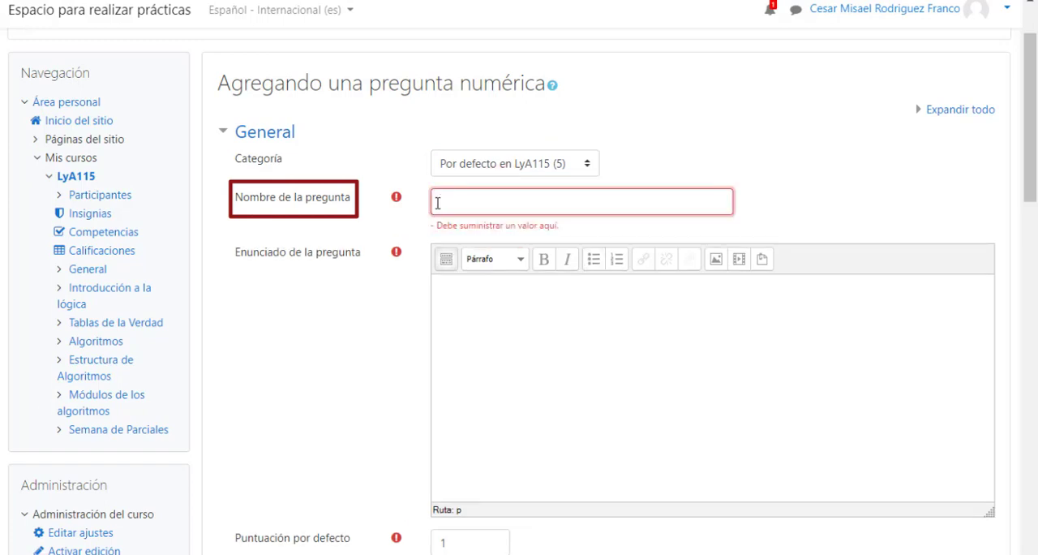
{"action": "type", "text": "Pregunta "}
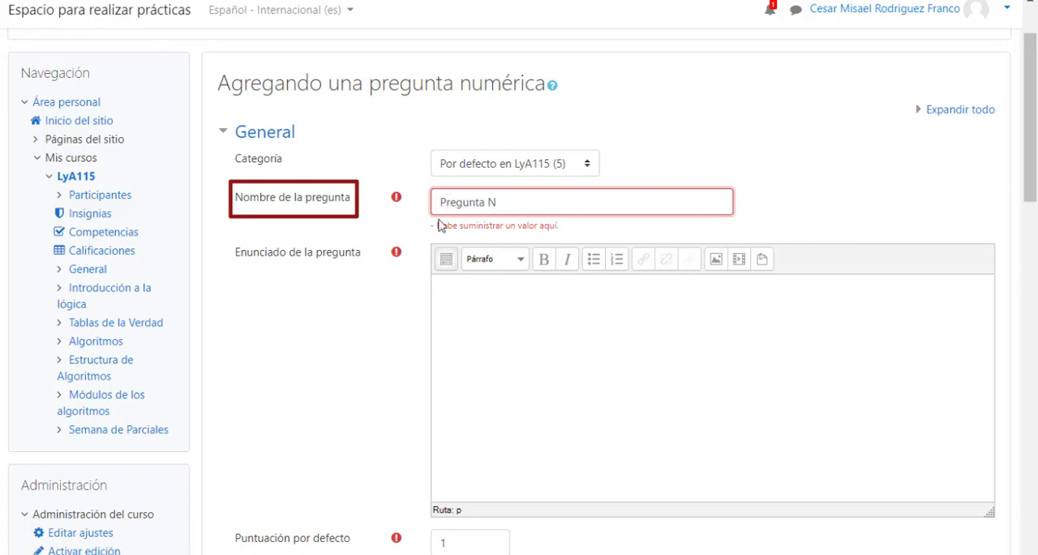
{"action": "type", "text": "Numérica-Ve"}
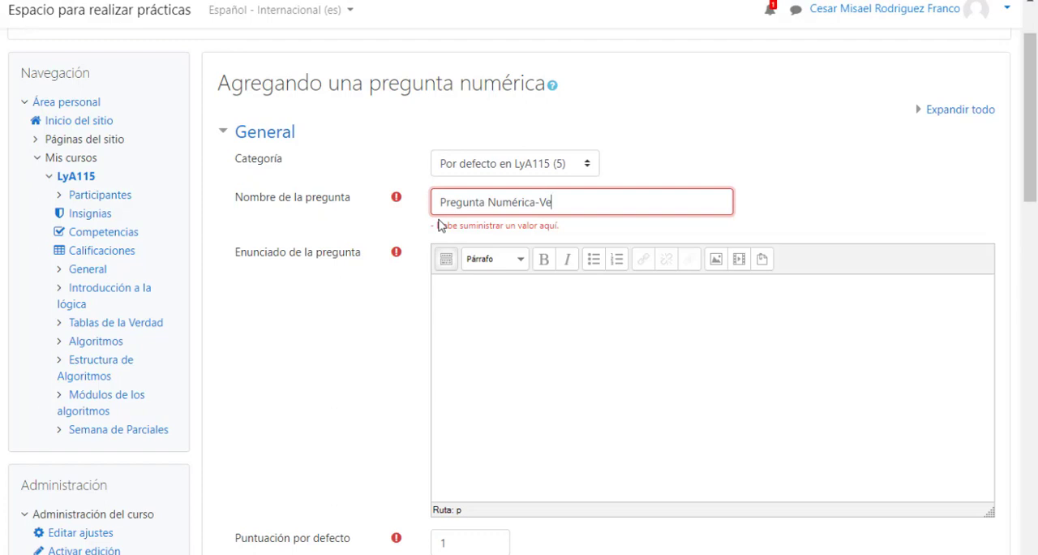
{"action": "type", "text": "locidad"}
Write the question text "Indicación: La respuesta sera digitada en el cuadro de texto y luego seleccione de la lista desplegable la unidad correcta.".
{"action": "left_click", "coordinate": [445, 292]}
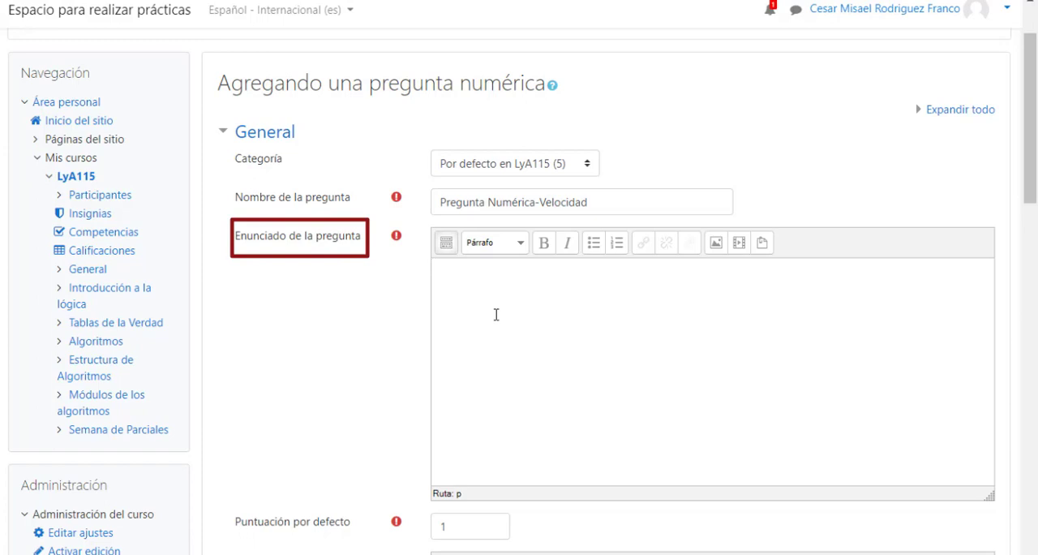
{"action": "type", "text": "Indicación: La respuesta sera digitada en el cuadr"}
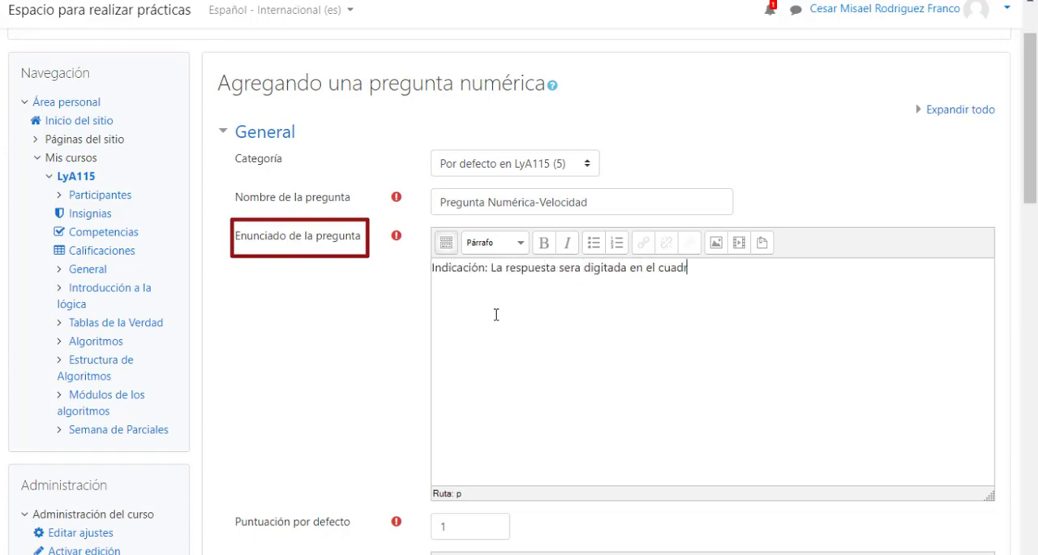
{"action": "type", "text": "o de texto y luego seleccione"}
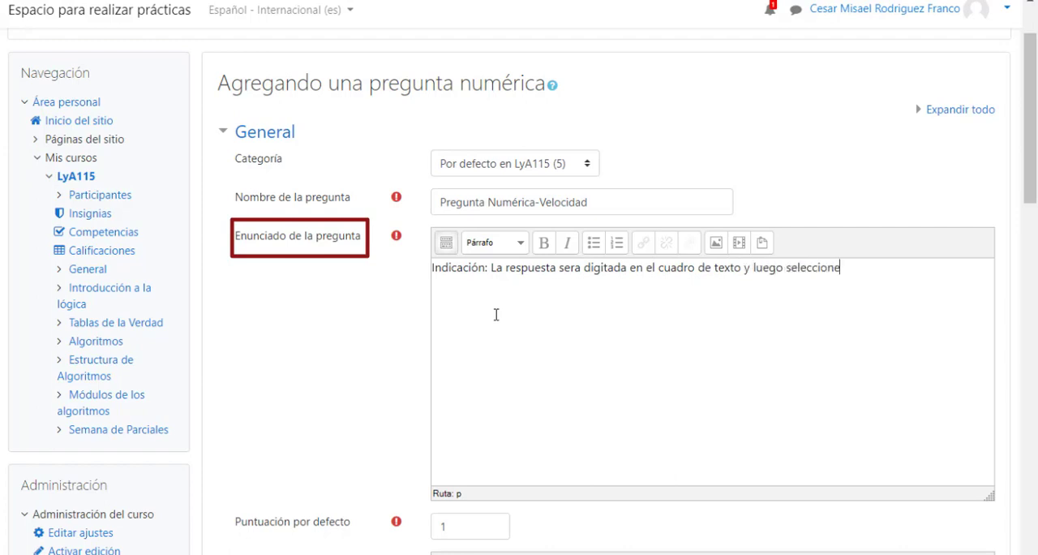
{"action": "type", "text": " de la lista desplegable la unidad correcta."}
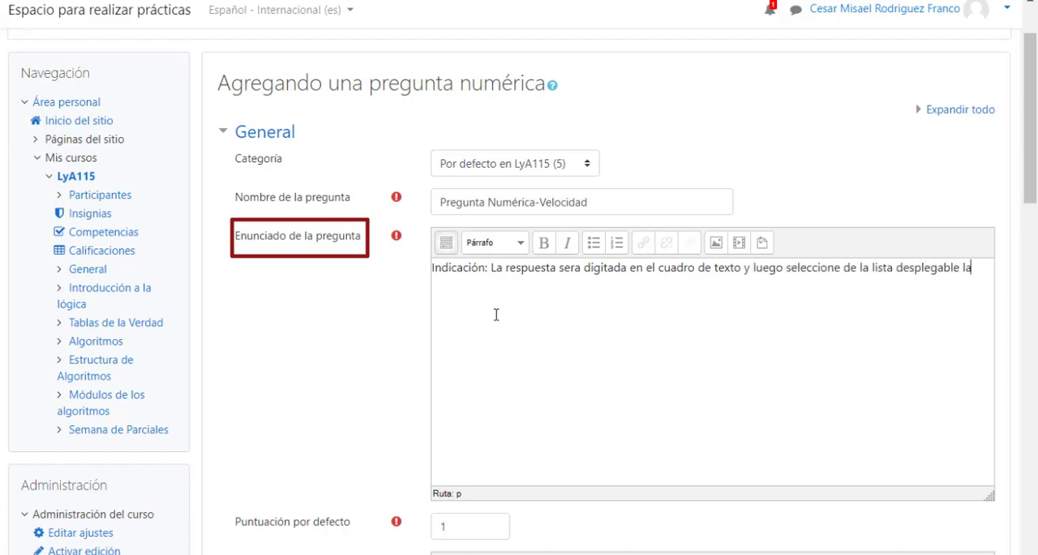
Add paragraph "Ejercicio: Un autobús recorre la distancia entre la ciudad de La Unión y la ciudad de San Miguel que es de 45 KM, en 45 minutos,".
{"action": "key", "text": "Return"}
{"action": "type", "text": "Ejer"}
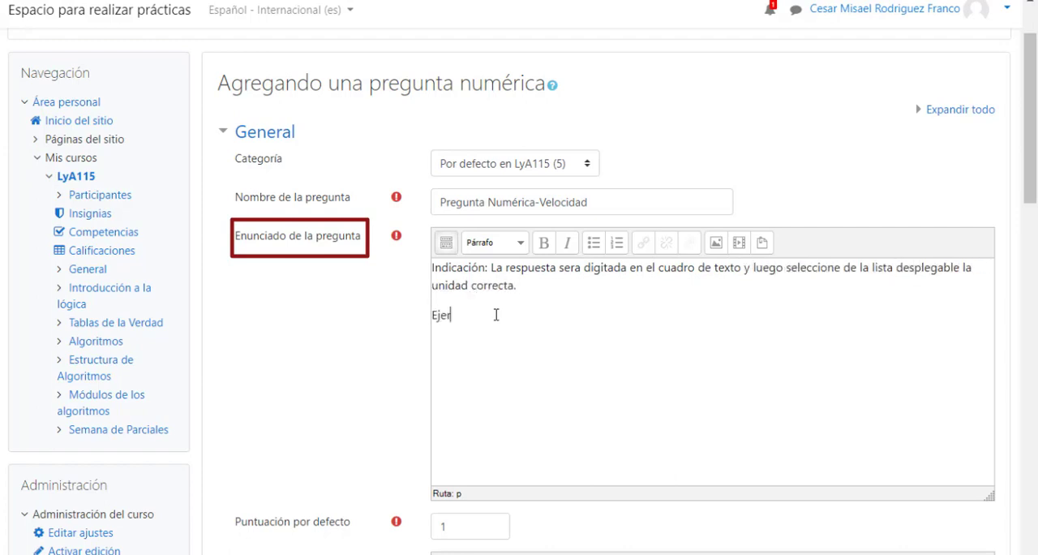
{"action": "type", "text": "cicio: Un autobús recorre la distancia entre la ciudad de"}
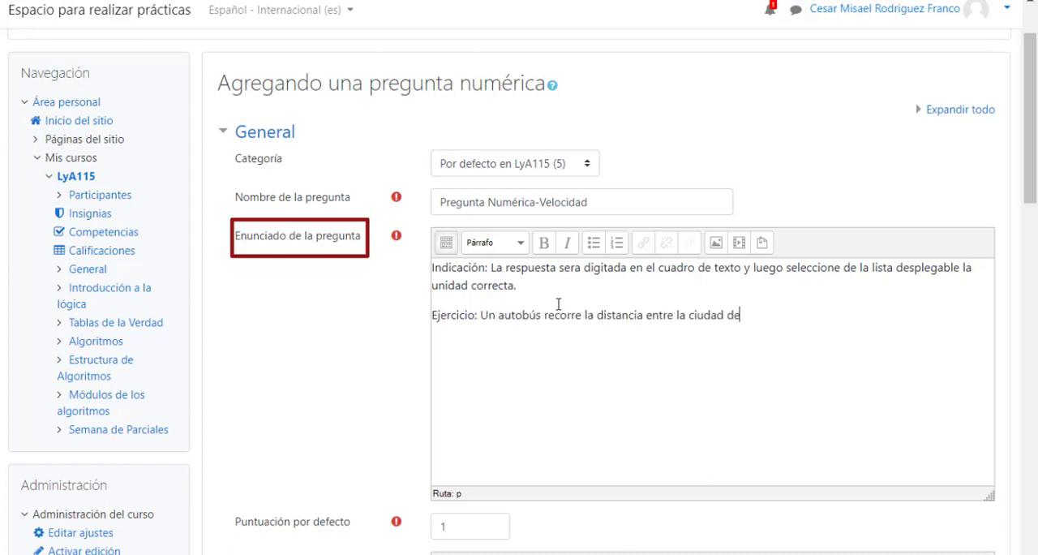
{"action": "type", "text": " La Unión y la ciudad de San Miguel"}
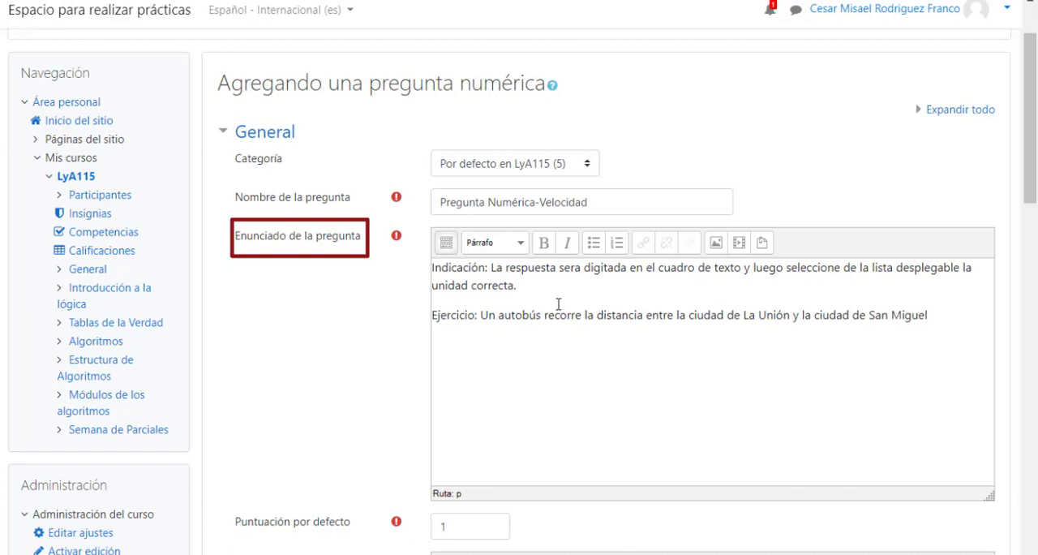
{"action": "type", "text": " que es de 45 K"}
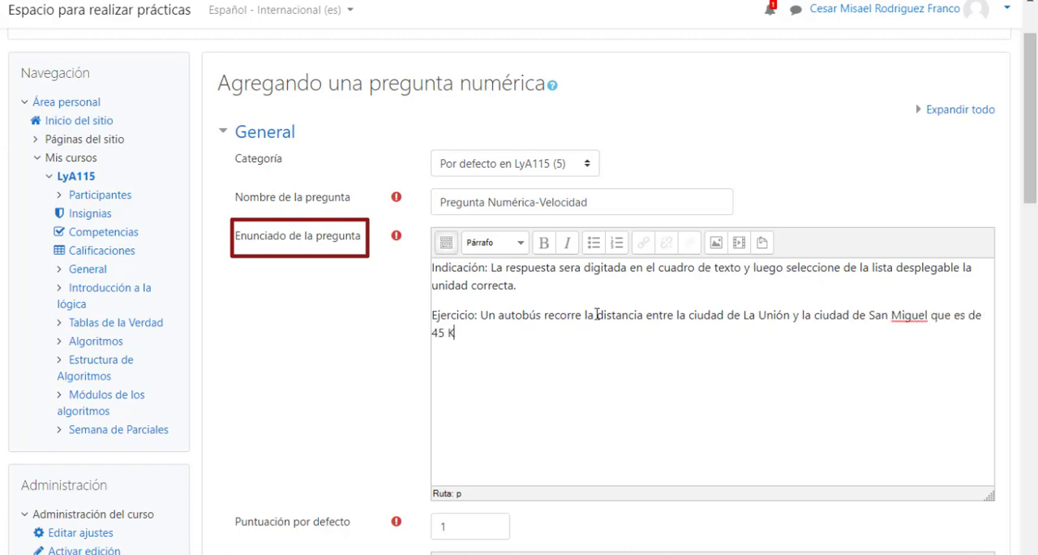
{"action": "type", "text": "M, en 45 minutos,"}
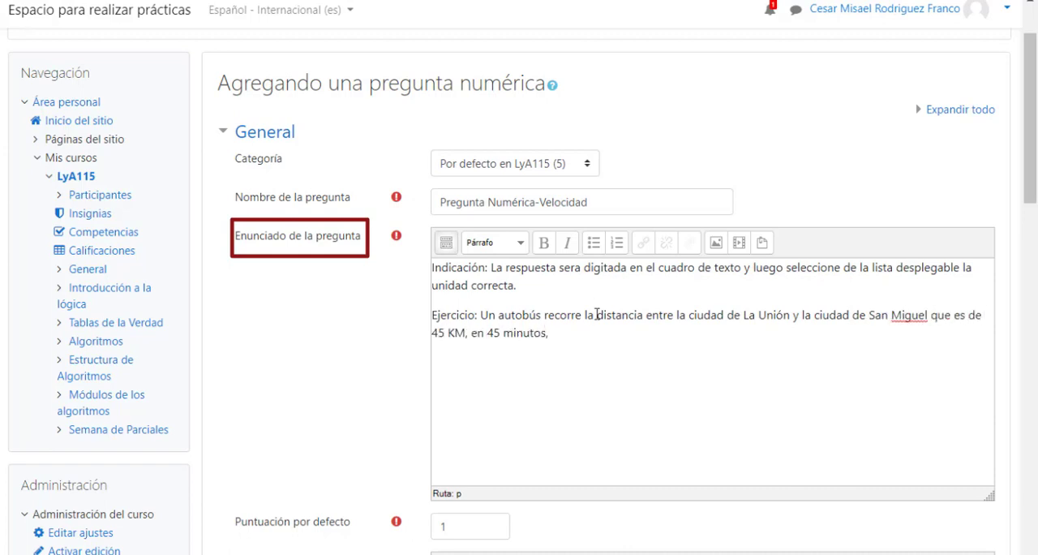
{"action": "type", "text": " Calcular la velocidad promedio del autobús"}
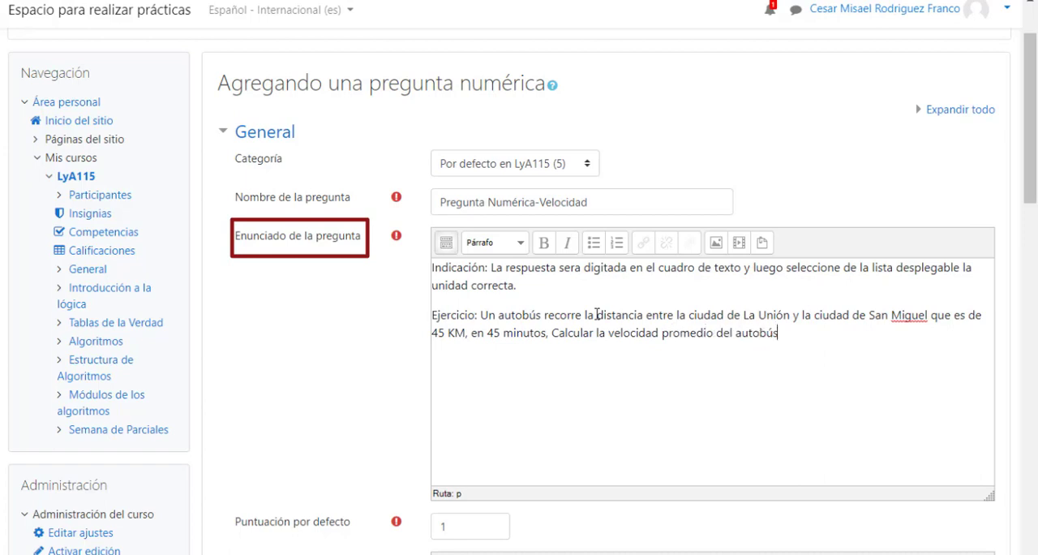
{"action": "type", "text": "?"}
Finish the exercise paragraph with the question "¿Calcular la velocidad promedio del autobús?".
{"action": "left_click", "coordinate": [552, 333]}
{"action": "type", "text": "¿"}
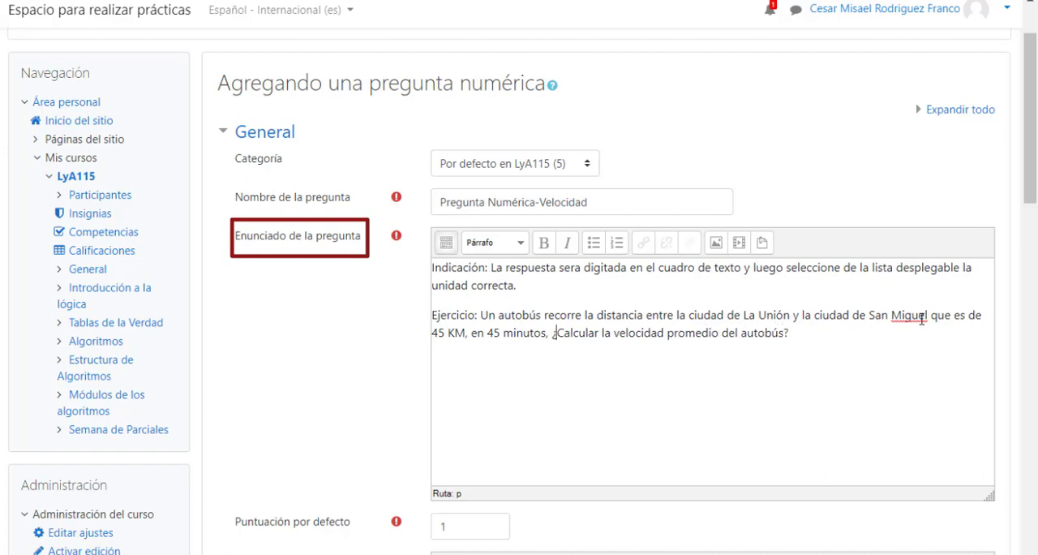
Make the labels "Indicación:" and "Ejercicio:" bold in the question text.
{"action": "left_click_drag", "start_coordinate": [489, 267], "coordinate": [431, 267]}
{"action": "key", "text": "ctrl+b"}
{"action": "left_click_drag", "start_coordinate": [475, 314], "coordinate": [430, 315]}
{"action": "key", "text": "ctrl+b"}
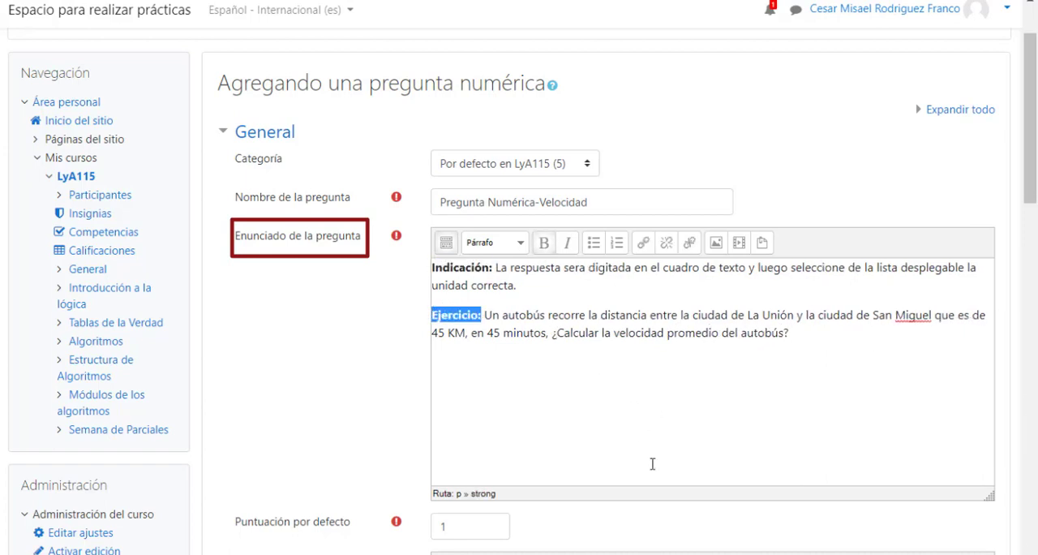
{"action": "left_click", "coordinate": [649, 433]}
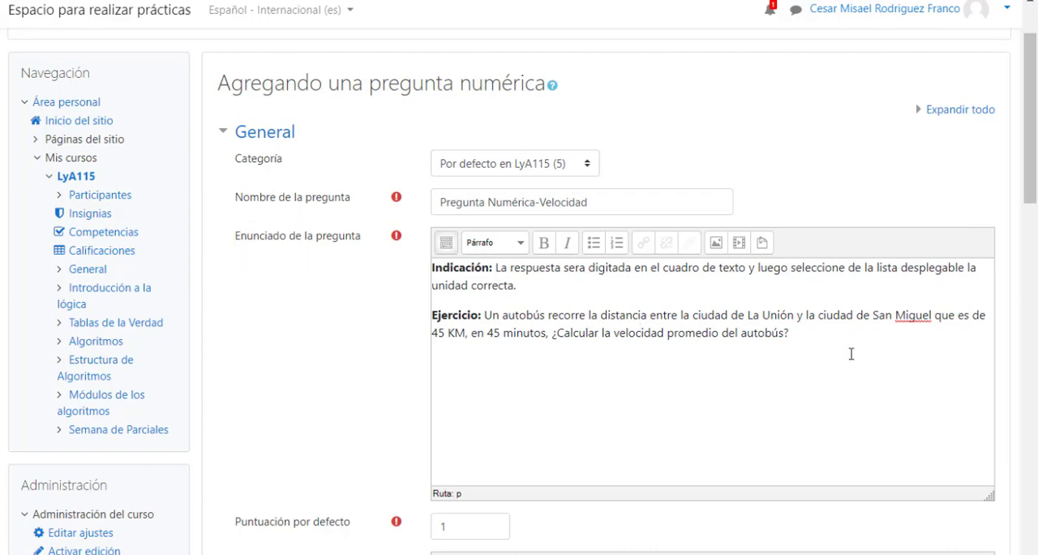
Review the question's default mark and general feedback fields.
{"action": "scroll", "coordinate": [851, 354], "scroll_direction": "down", "scroll_amount": 5}
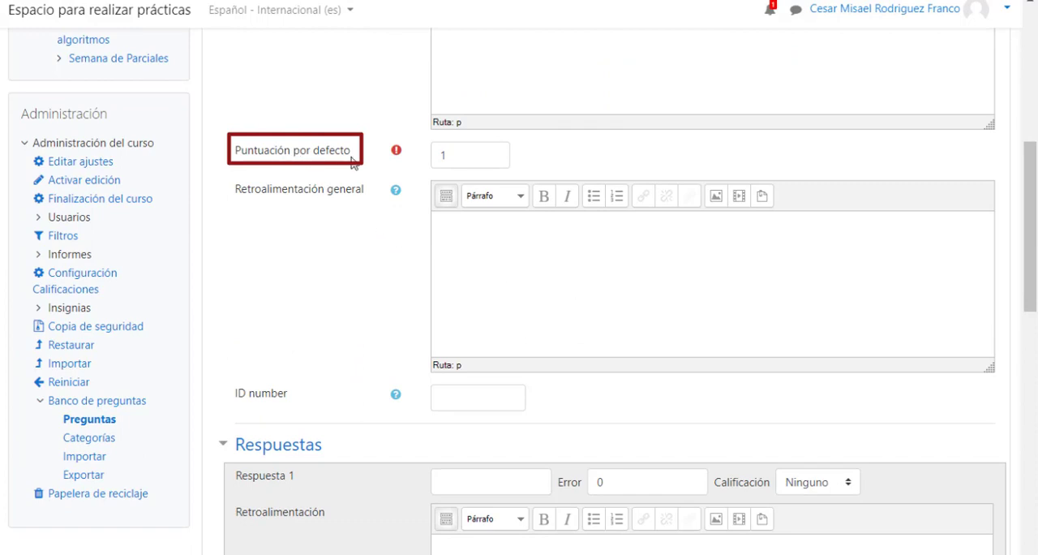
{"action": "left_click", "coordinate": [461, 157]}
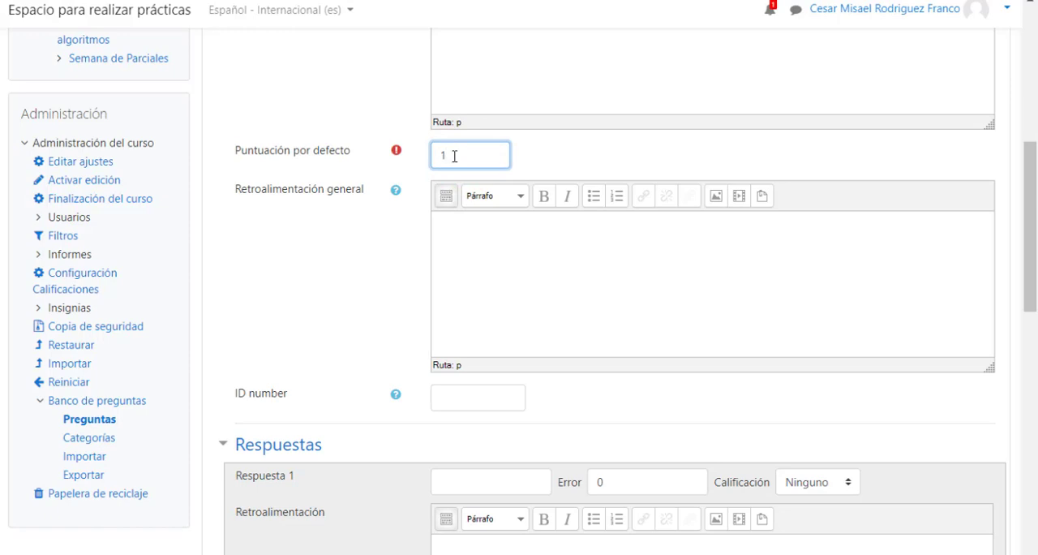
{"action": "left_click", "coordinate": [322, 200]}
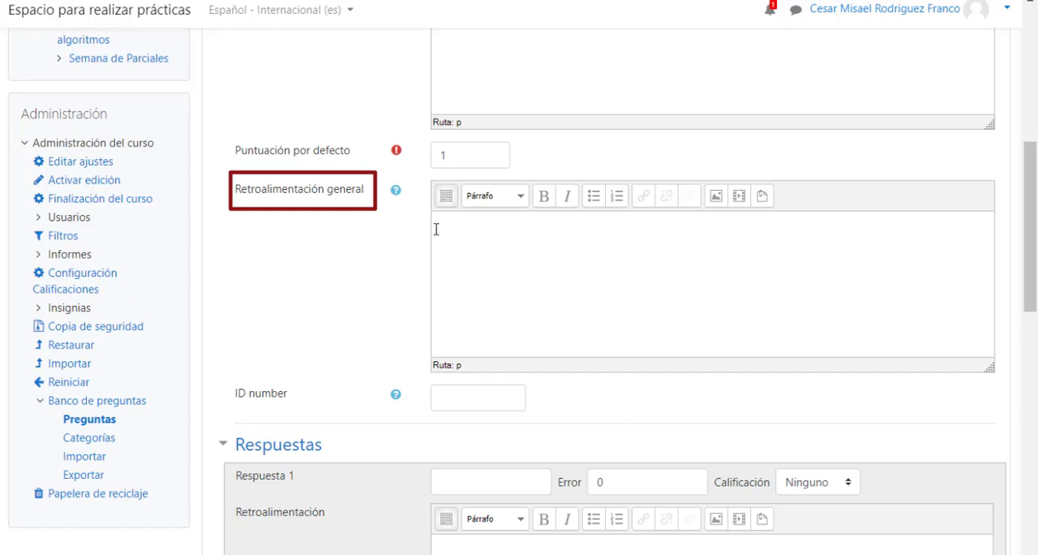
Enter 60 as the value of Respuesta 1 in the answers section.
{"action": "scroll", "coordinate": [437, 231], "scroll_direction": "down", "scroll_amount": 1}
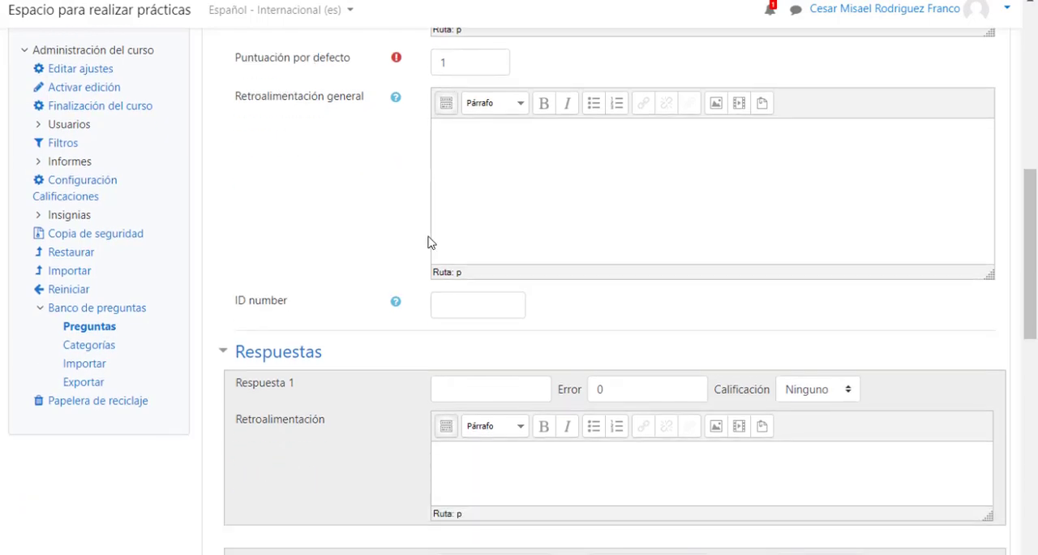
{"action": "scroll", "coordinate": [430, 242], "scroll_direction": "down", "scroll_amount": 1}
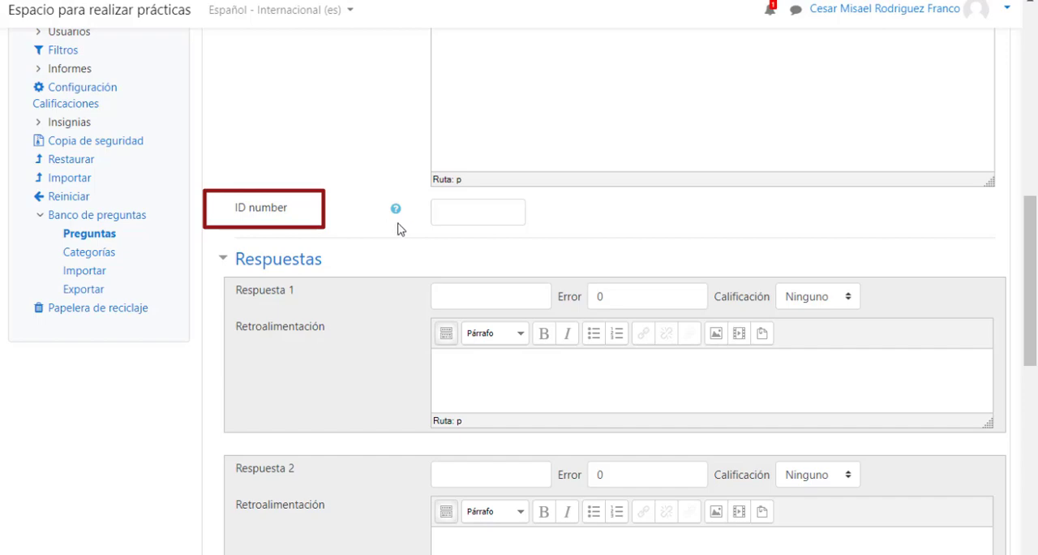
{"action": "scroll", "coordinate": [413, 230], "scroll_direction": "down", "scroll_amount": 1}
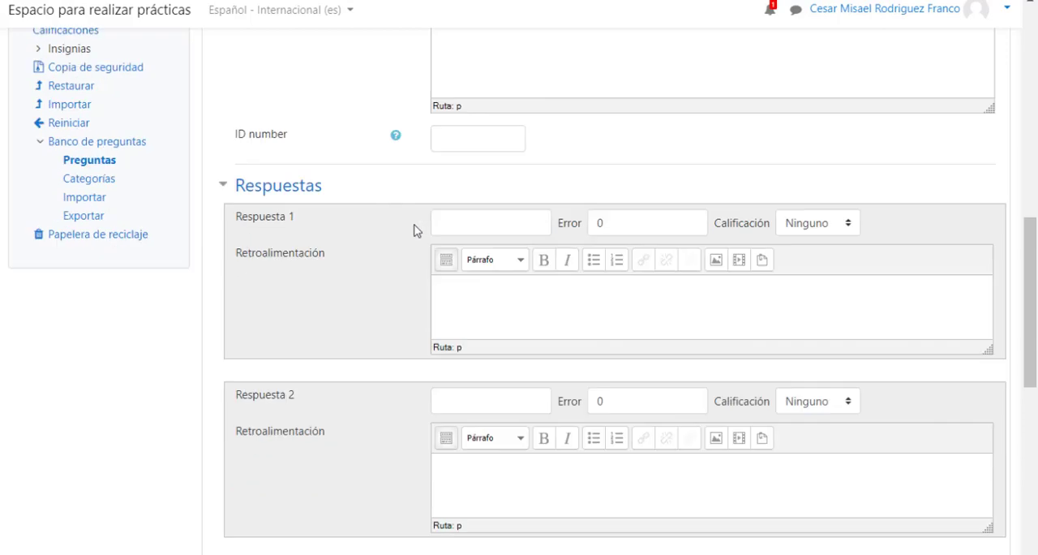
{"action": "scroll", "coordinate": [414, 230], "scroll_direction": "down", "scroll_amount": 2}
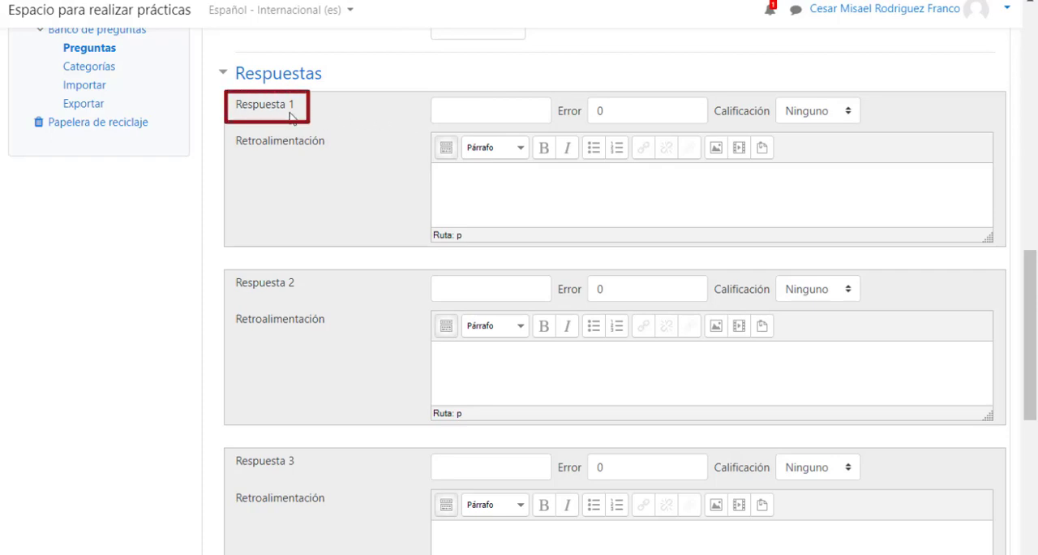
{"action": "left_click", "coordinate": [438, 113]}
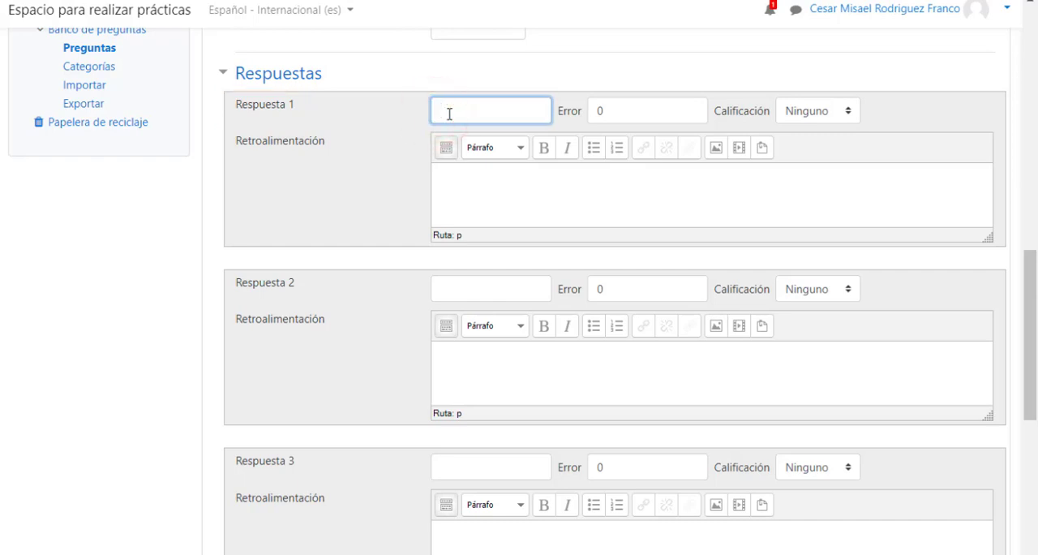
{"action": "type", "text": "60"}
Set the accepted error of Respuesta 1 to 0 and its grade to 100%.
{"action": "left_click", "coordinate": [607, 113]}
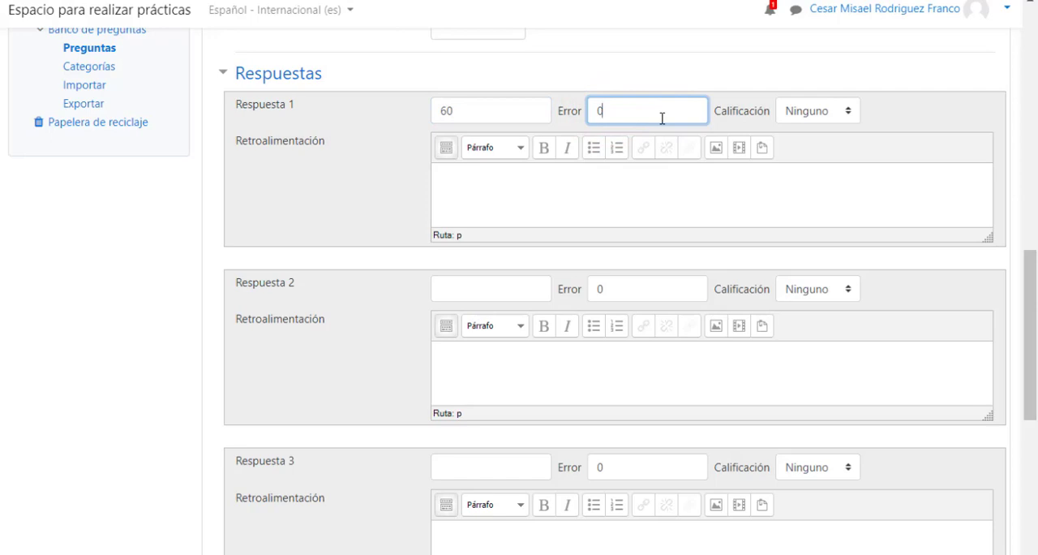
{"action": "key", "text": "BackSpace"}
{"action": "key", "text": "BackSpace"}
{"action": "type", "text": "0"}
{"action": "left_click", "coordinate": [848, 114]}
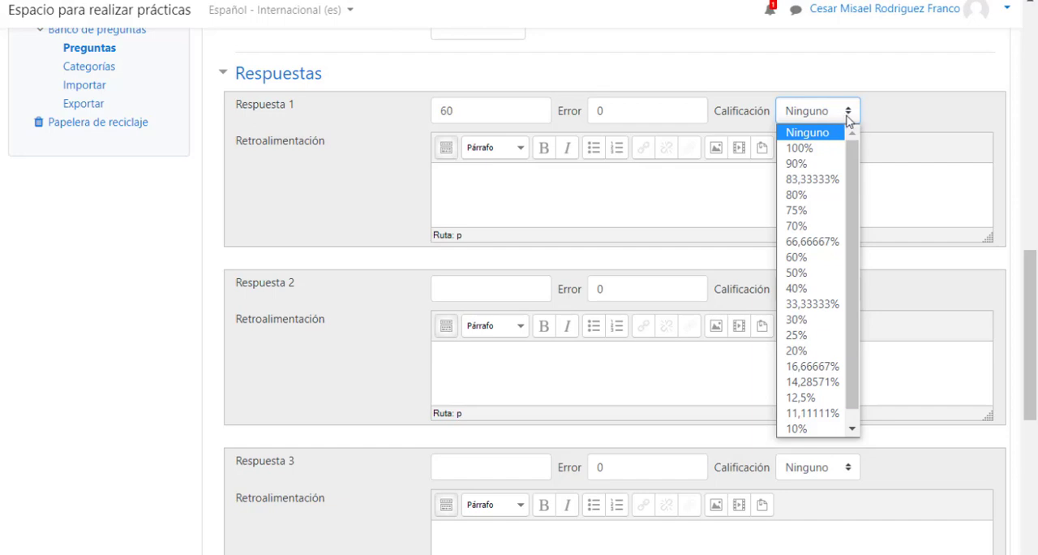
{"action": "left_click", "coordinate": [799, 148]}
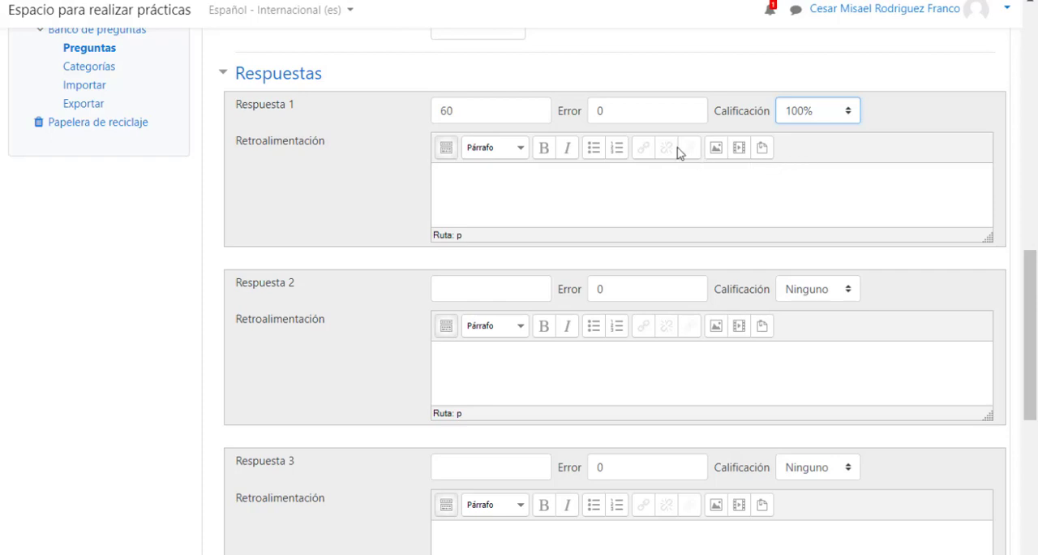
Write "La respuesta es correcta" as the feedback for Respuesta 1.
{"action": "left_click", "coordinate": [451, 176]}
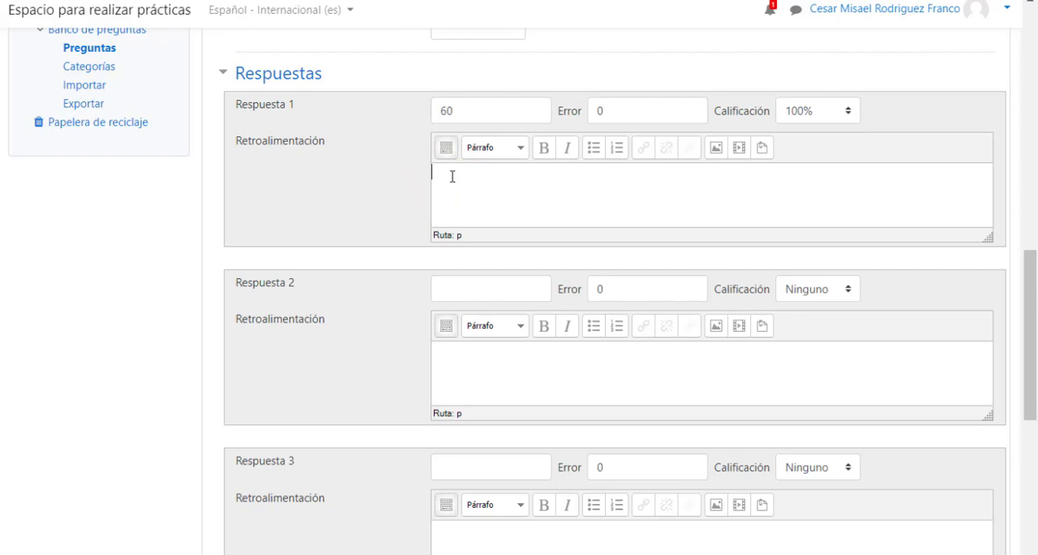
{"action": "type", "text": "La respuesta es correcta"}
Expand the unit handling settings (Tratamiento de las unidades).
{"action": "scroll", "coordinate": [385, 412], "scroll_direction": "down", "scroll_amount": 3}
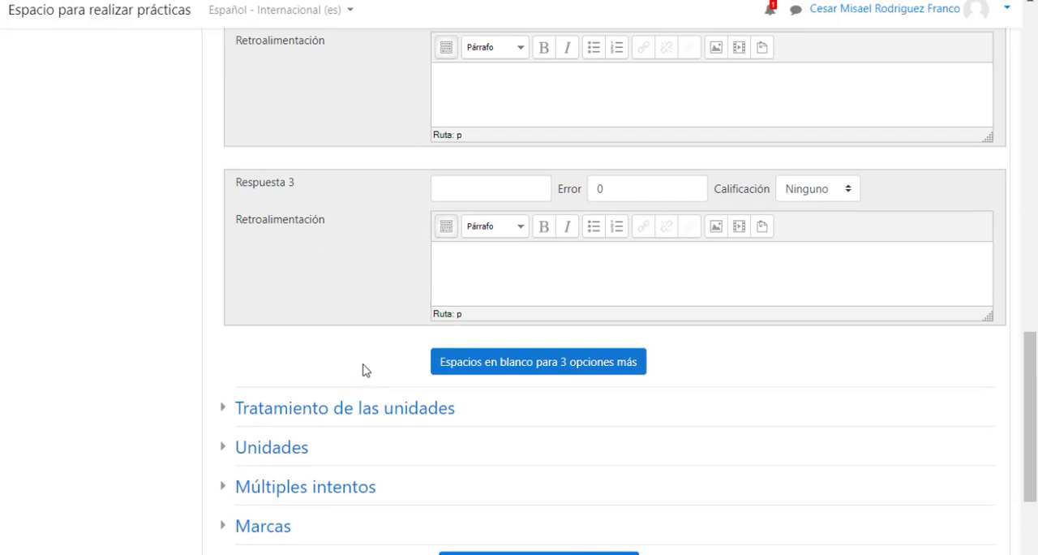
{"action": "scroll", "coordinate": [367, 369], "scroll_direction": "down", "scroll_amount": 2}
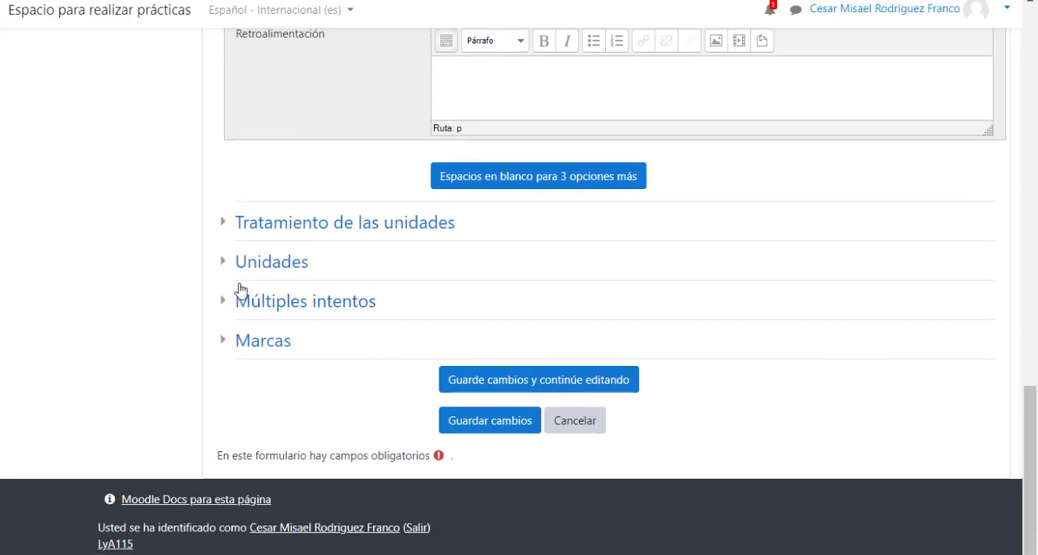
{"action": "left_click", "coordinate": [223, 223]}
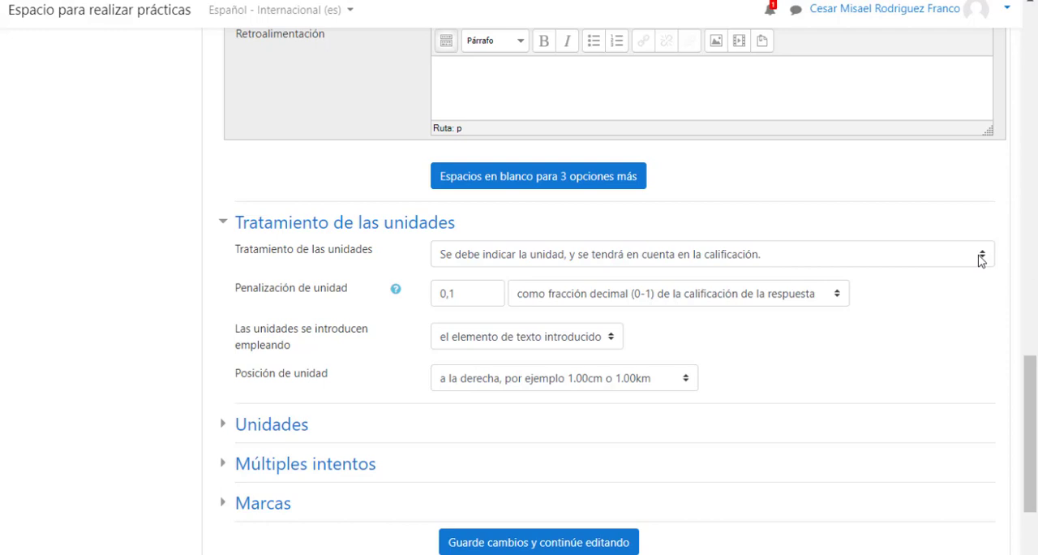
Try the unit handling options that grade only the numerical value and that make units optional.
{"action": "left_click", "coordinate": [982, 257]}
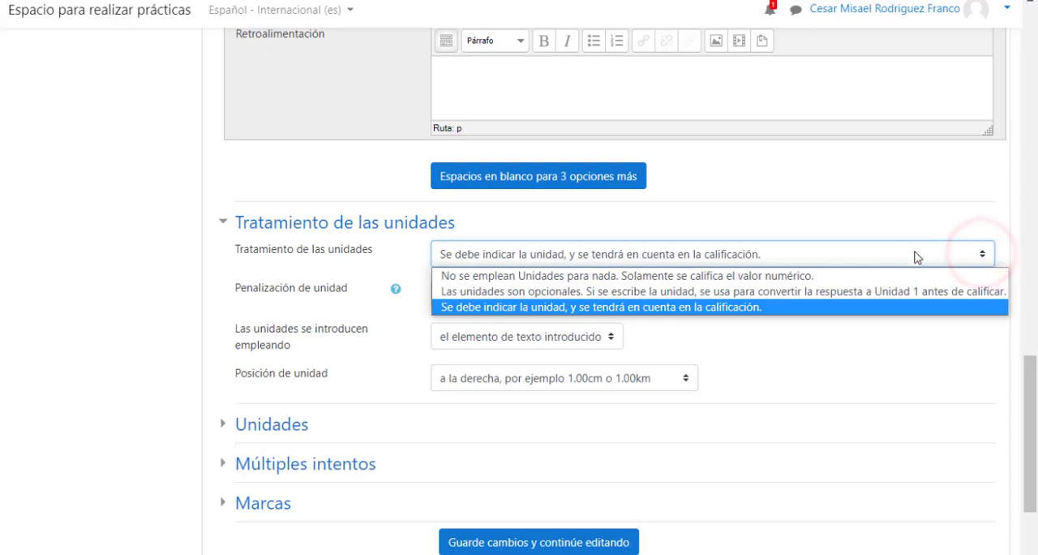
{"action": "left_click", "coordinate": [829, 277]}
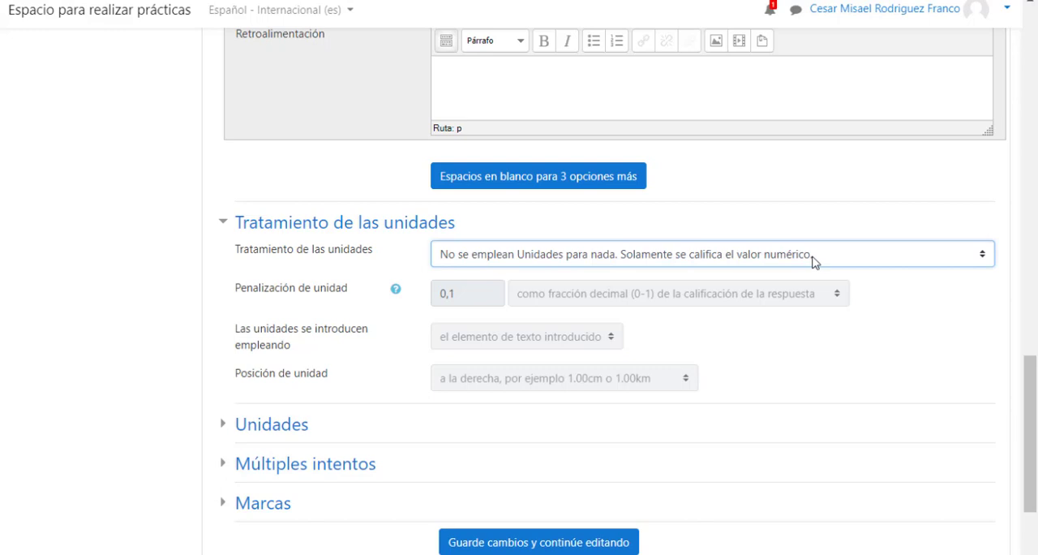
{"action": "left_click", "coordinate": [983, 258]}
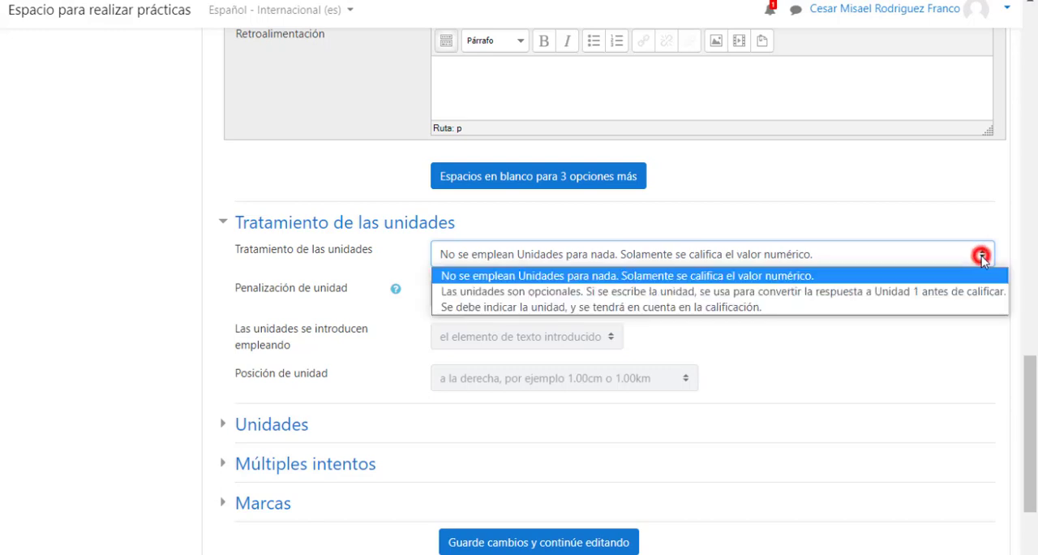
{"action": "left_click", "coordinate": [951, 294]}
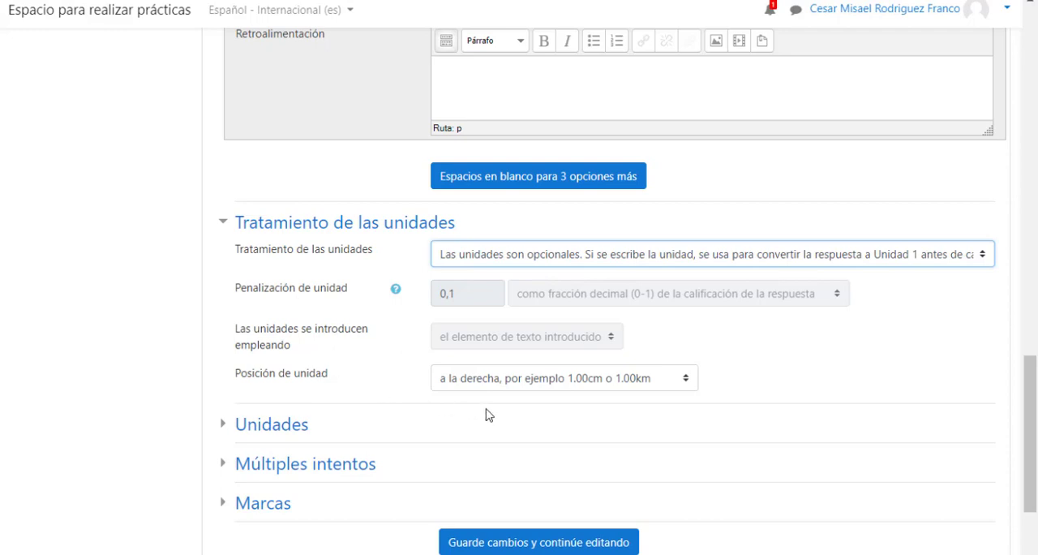
Choose the unit position "a la derecha" and the unit handling "Se debe indicar la unidad, y se tendrá en cuenta en la calificación".
{"action": "left_click", "coordinate": [686, 382]}
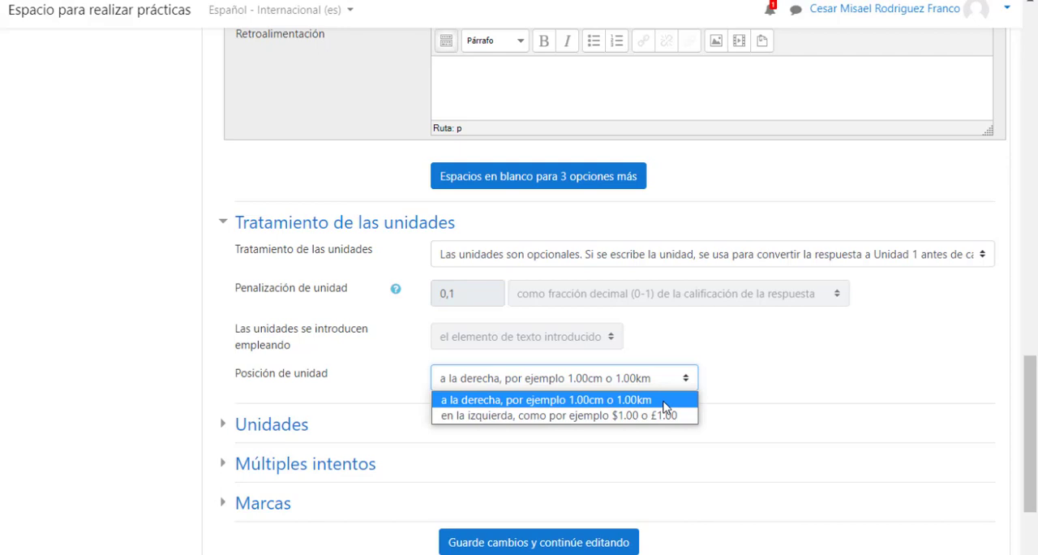
{"action": "left_click", "coordinate": [663, 402]}
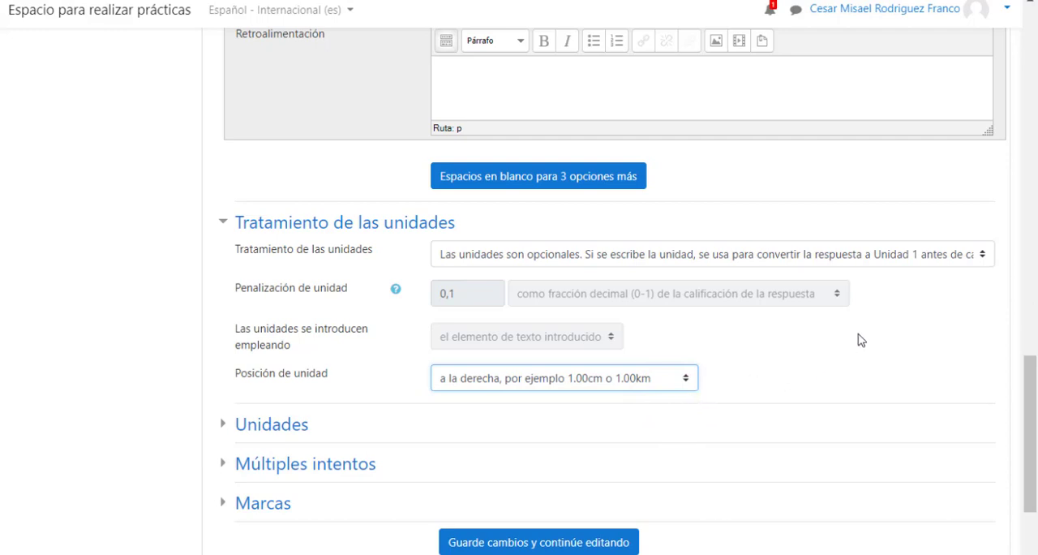
{"action": "left_click", "coordinate": [982, 257]}
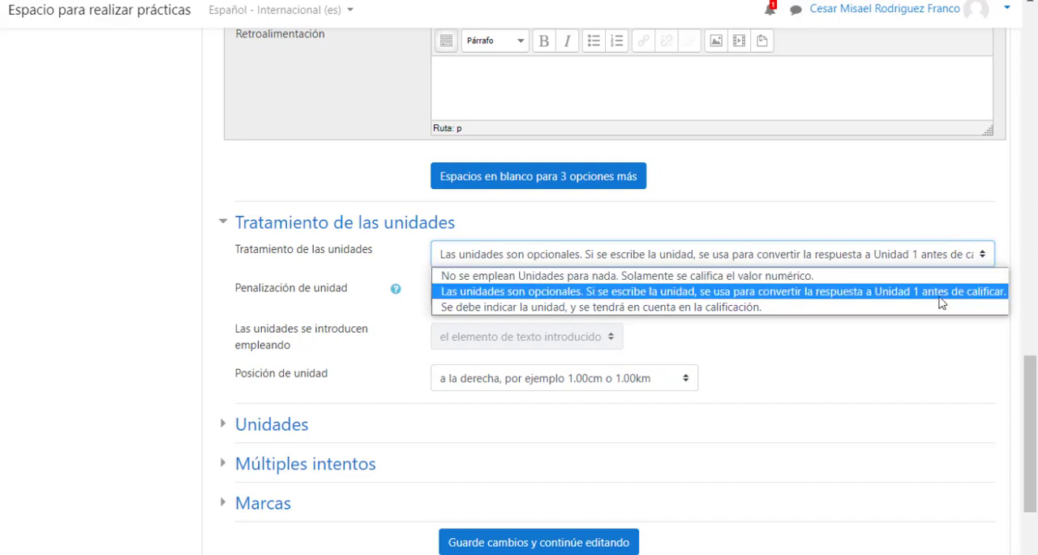
{"action": "left_click", "coordinate": [792, 308]}
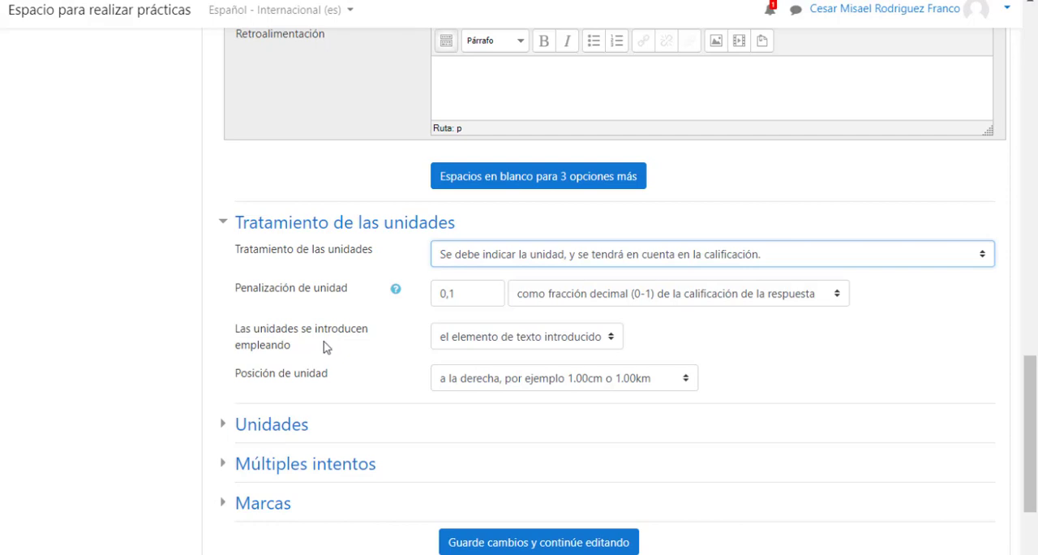
Set the unit penalty to 0,10 as a decimal fraction of the response grade and the unit input method to "menú emergente".
{"action": "left_click", "coordinate": [478, 295]}
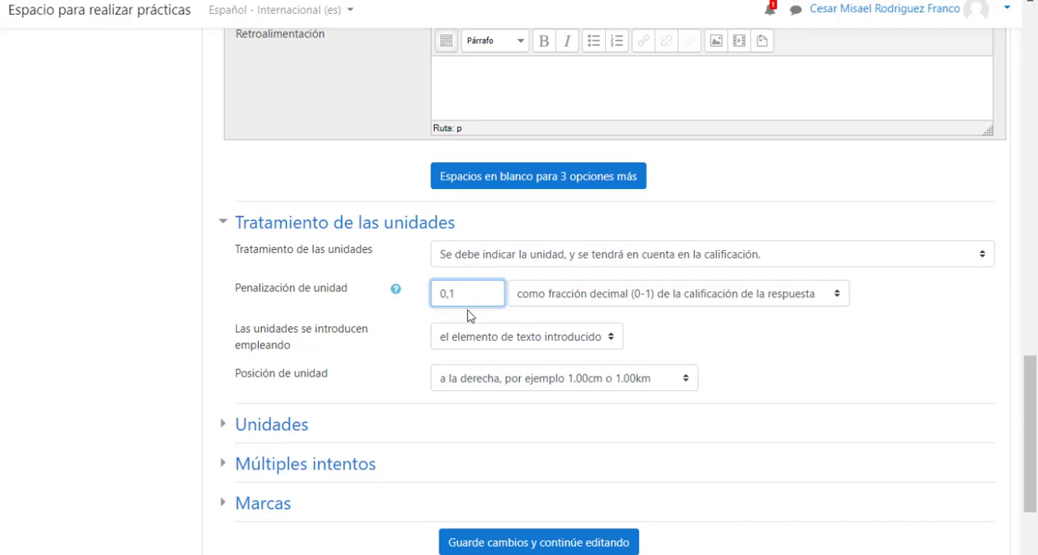
{"action": "type", "text": "0"}
{"action": "left_click", "coordinate": [836, 296]}
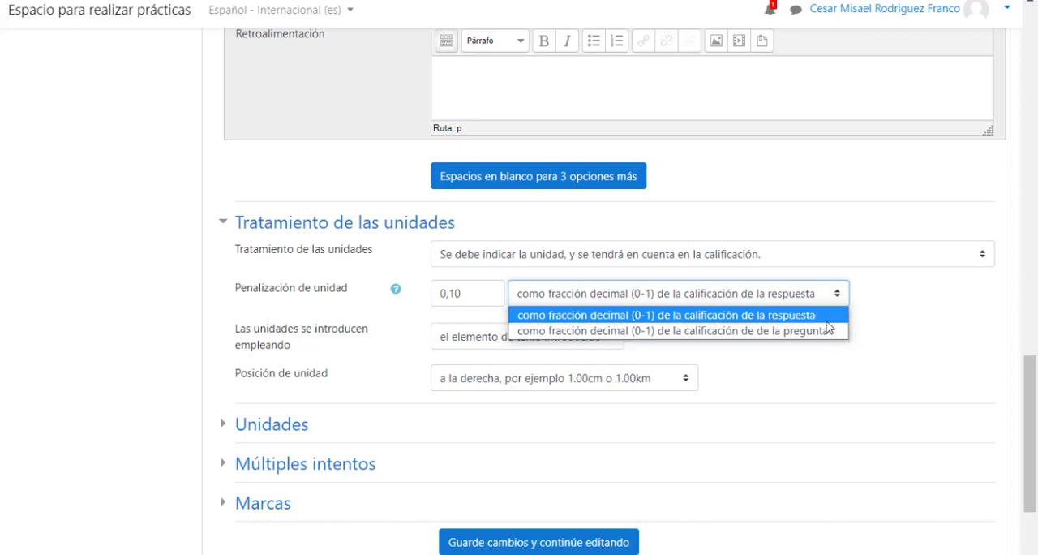
{"action": "left_click", "coordinate": [825, 315]}
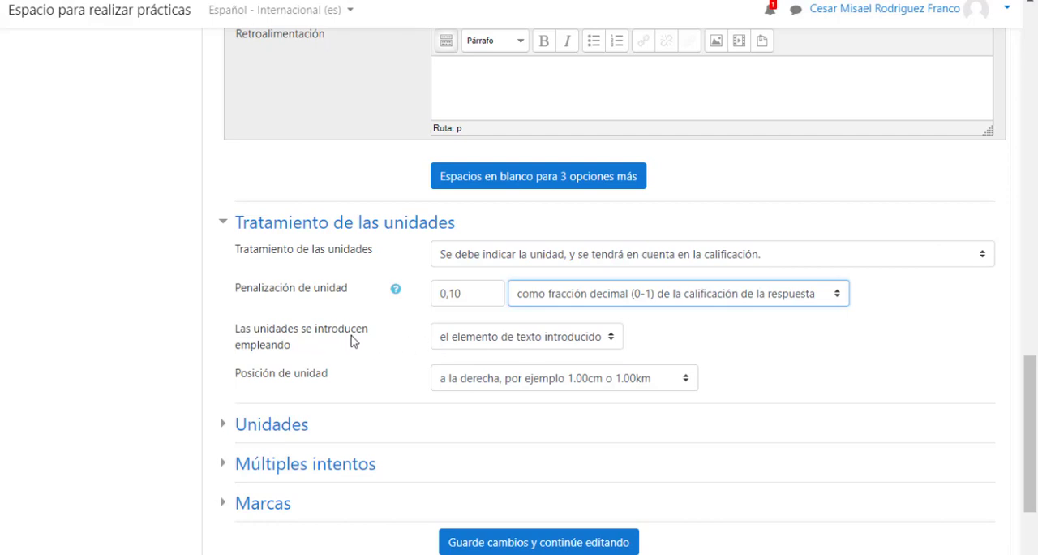
{"action": "left_click", "coordinate": [612, 341]}
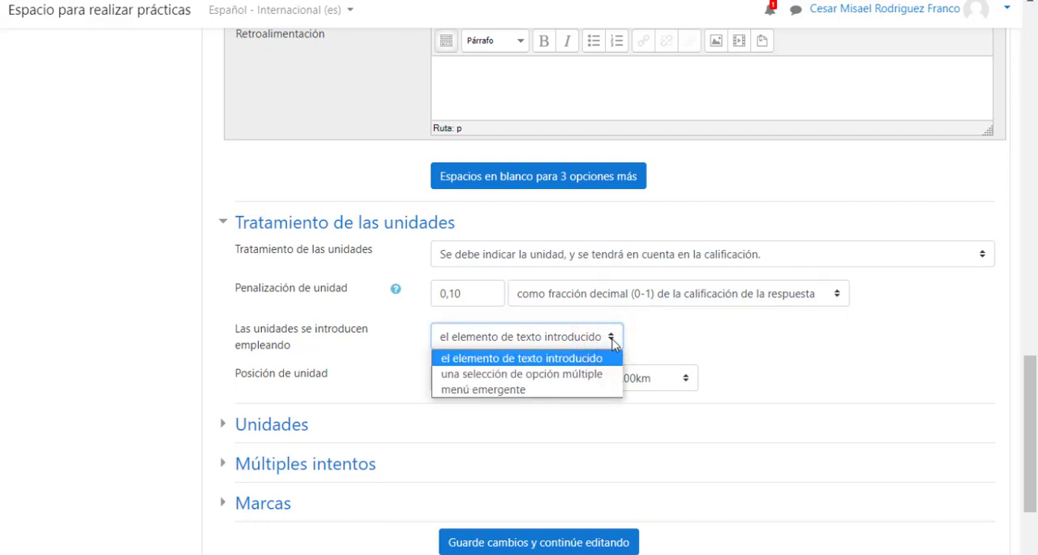
{"action": "left_click", "coordinate": [596, 390]}
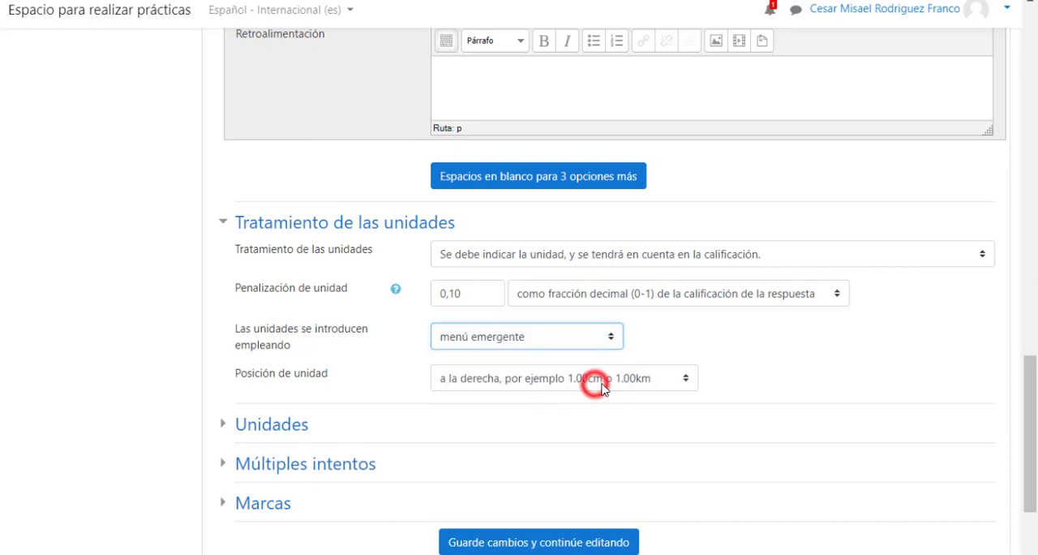
Expand the Unidades section and enter Km/h as Unidad 1.
{"action": "scroll", "coordinate": [788, 344], "scroll_direction": "down", "scroll_amount": 2}
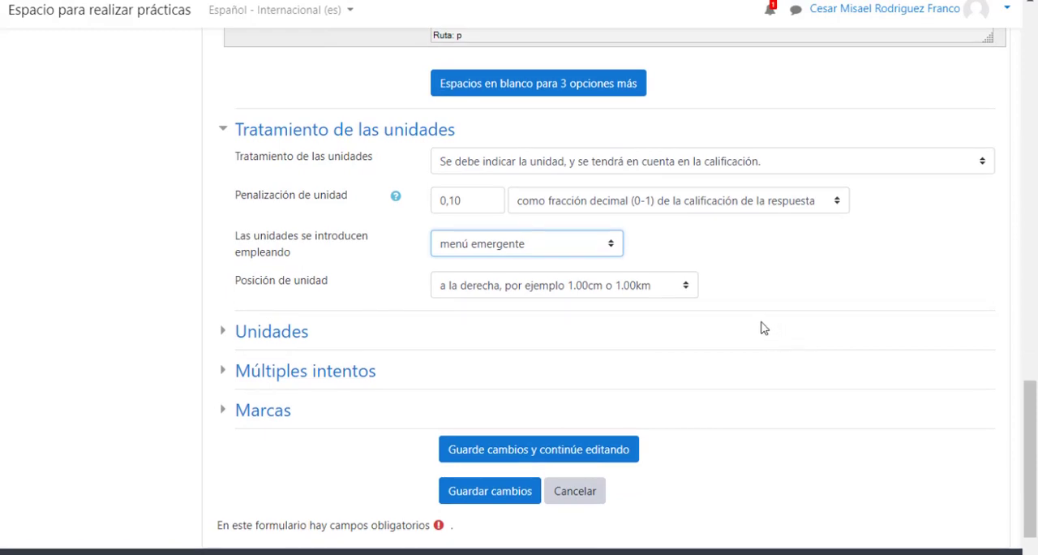
{"action": "scroll", "coordinate": [763, 328], "scroll_direction": "down", "scroll_amount": 1}
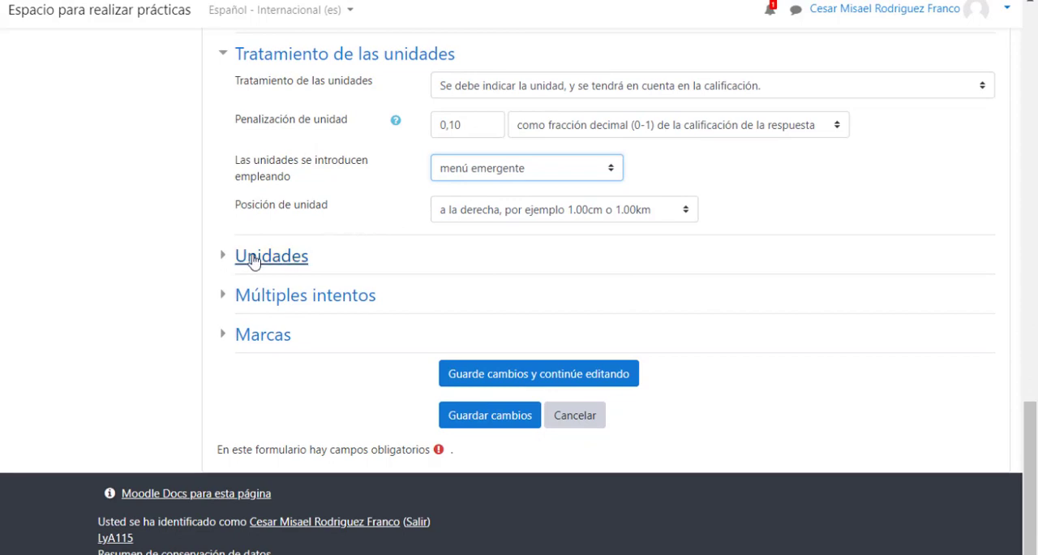
{"action": "left_click", "coordinate": [223, 256]}
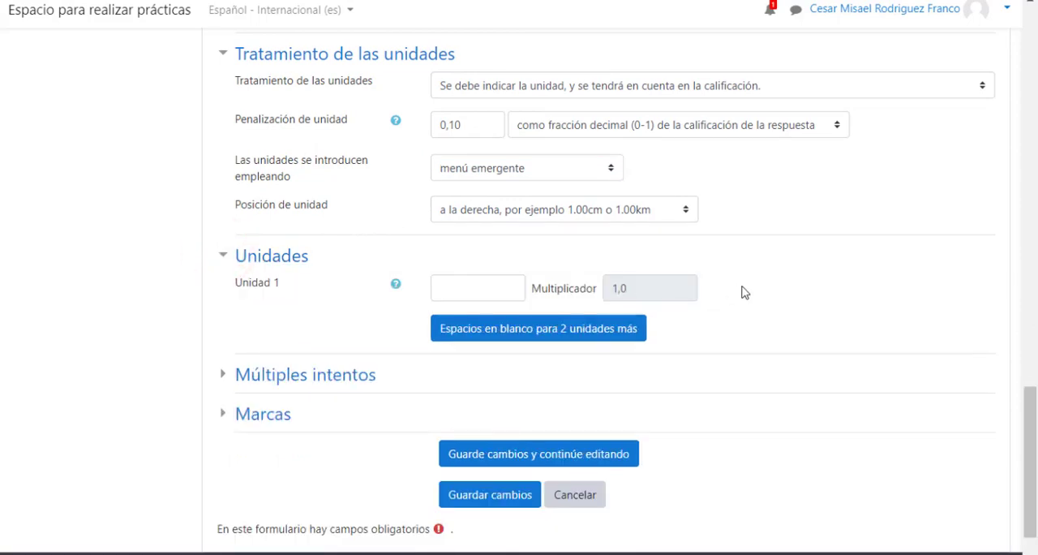
{"action": "scroll", "coordinate": [741, 291], "scroll_direction": "down", "scroll_amount": 1}
{"action": "left_click", "coordinate": [499, 209]}
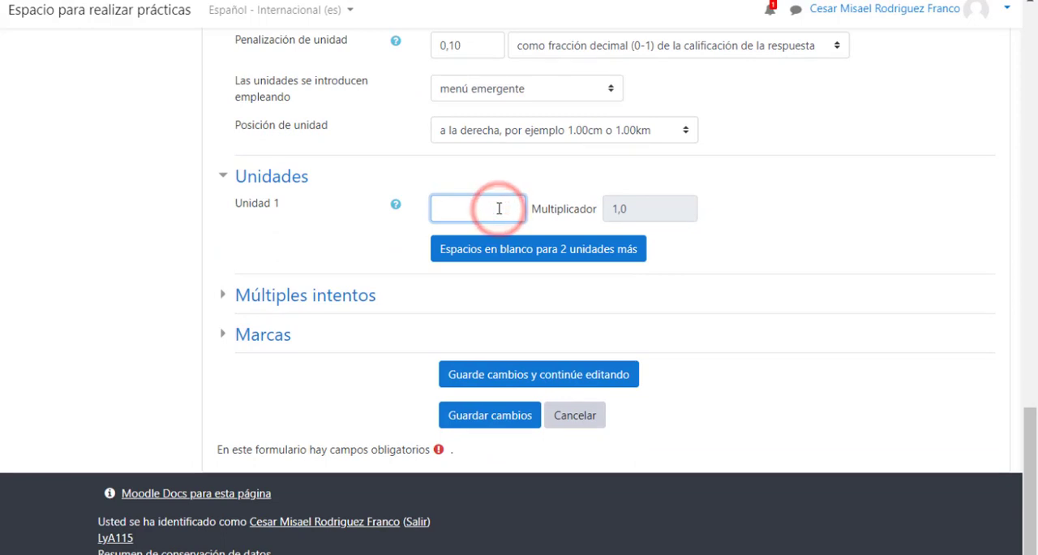
{"action": "type", "text": "Km/"}
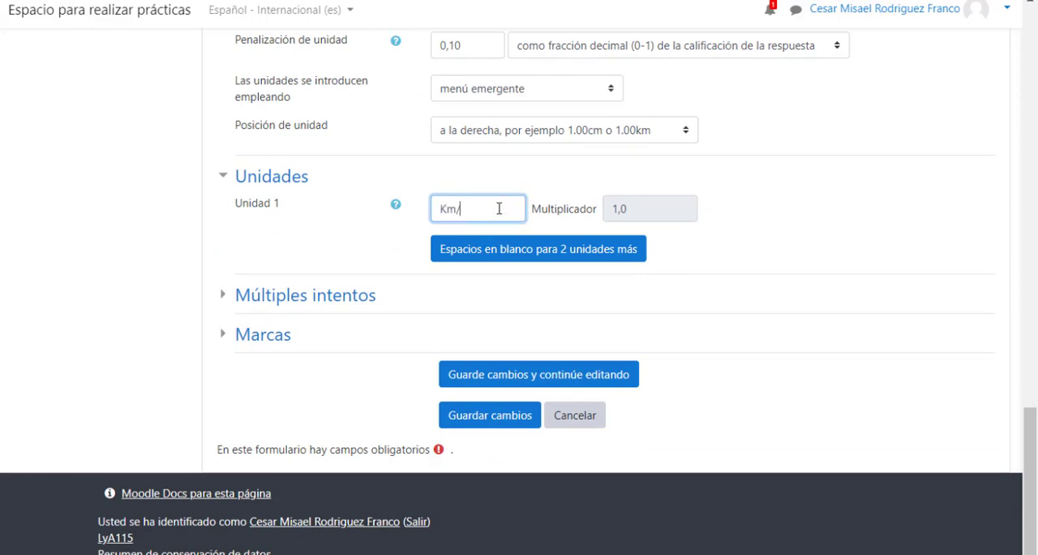
{"action": "type", "text": "h"}
{"action": "left_click", "coordinate": [630, 211]}
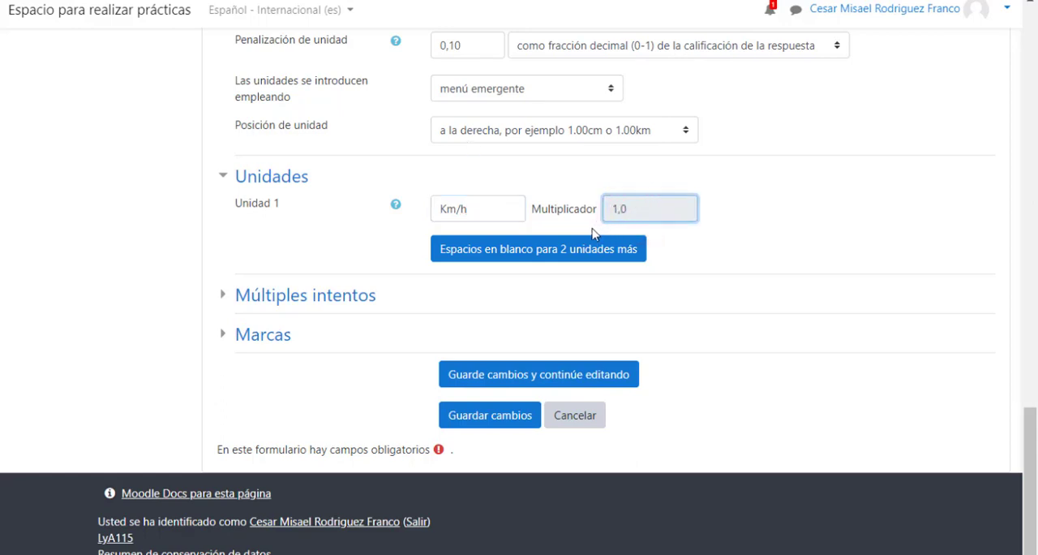
Add blanks for two more units and define Unidad 2 as Milla/h with multiplier 0.621371.
{"action": "left_click", "coordinate": [533, 249]}
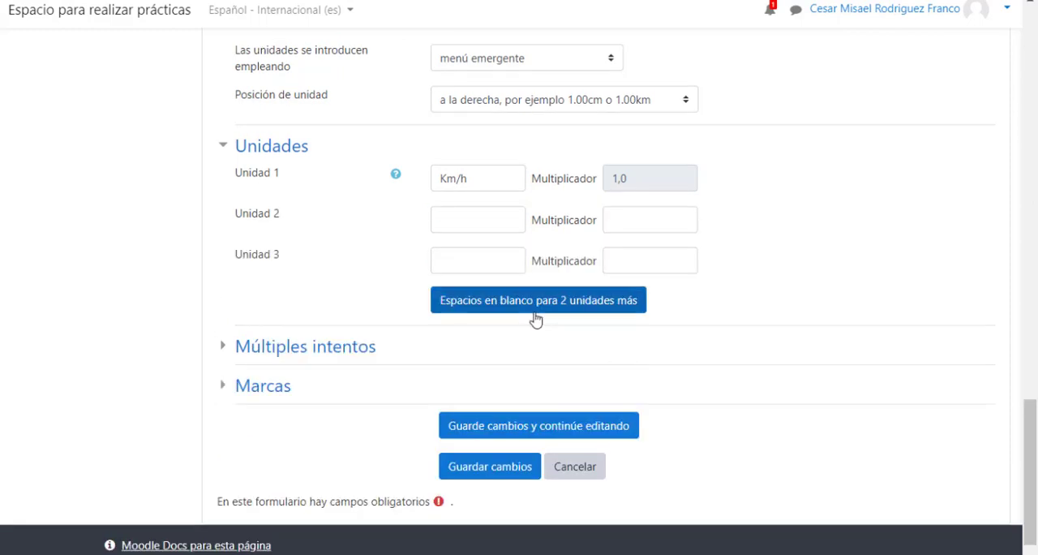
{"action": "left_click", "coordinate": [474, 221]}
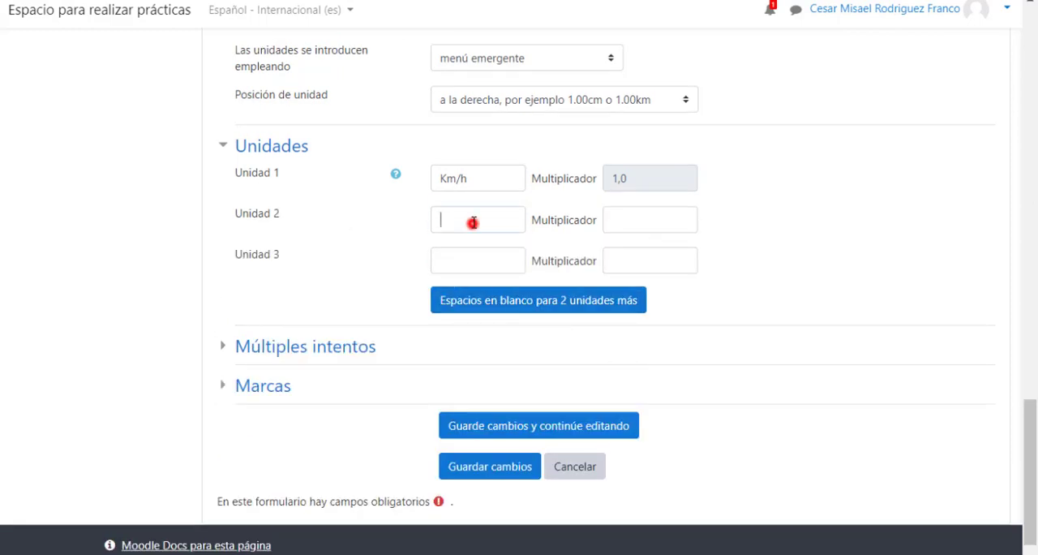
{"action": "type", "text": "Milla/h"}
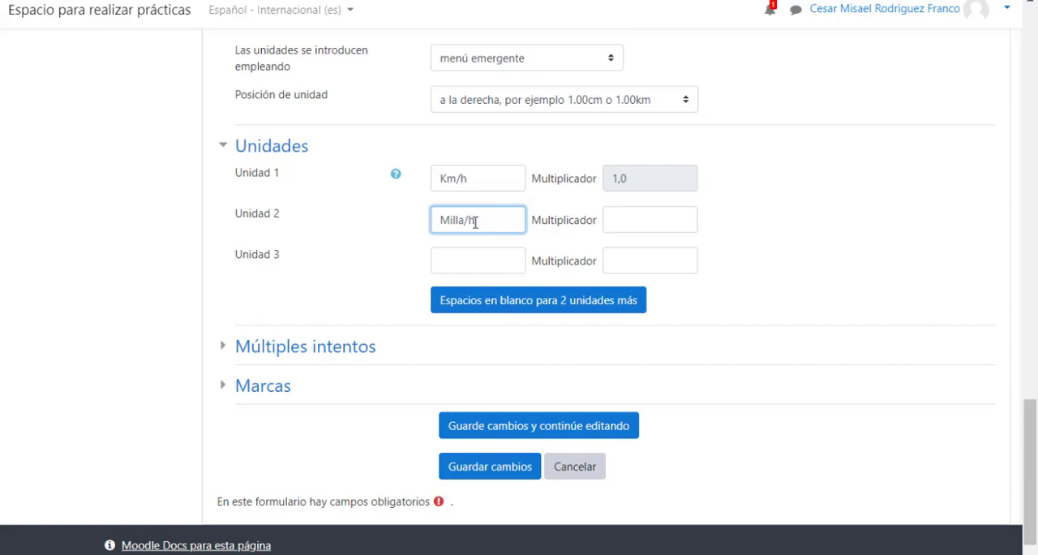
{"action": "left_click", "coordinate": [674, 222]}
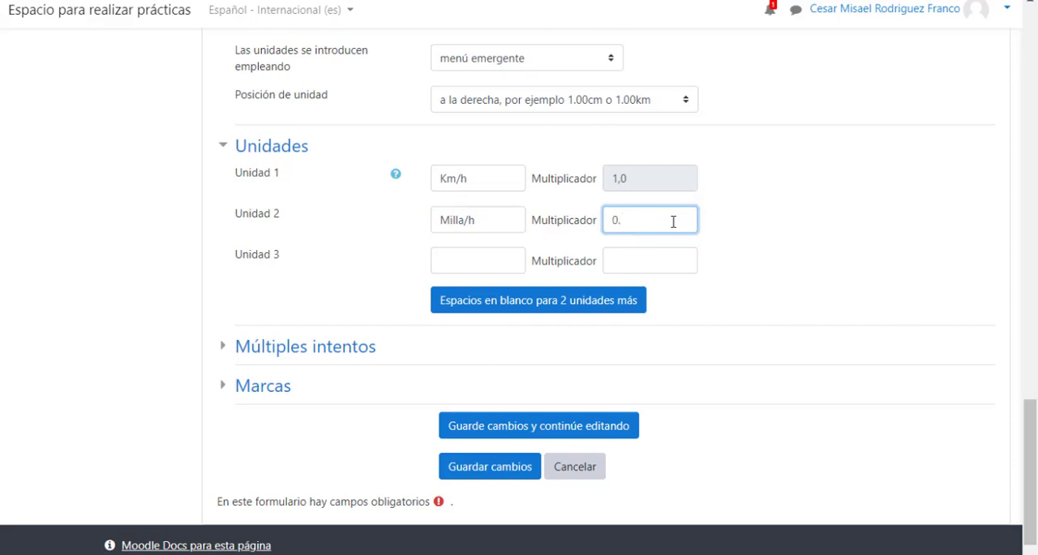
{"action": "type", "text": "0.621371"}
Define Unidad 3 as m/s with multiplier 0.277778 and save the question.
{"action": "left_click", "coordinate": [502, 261]}
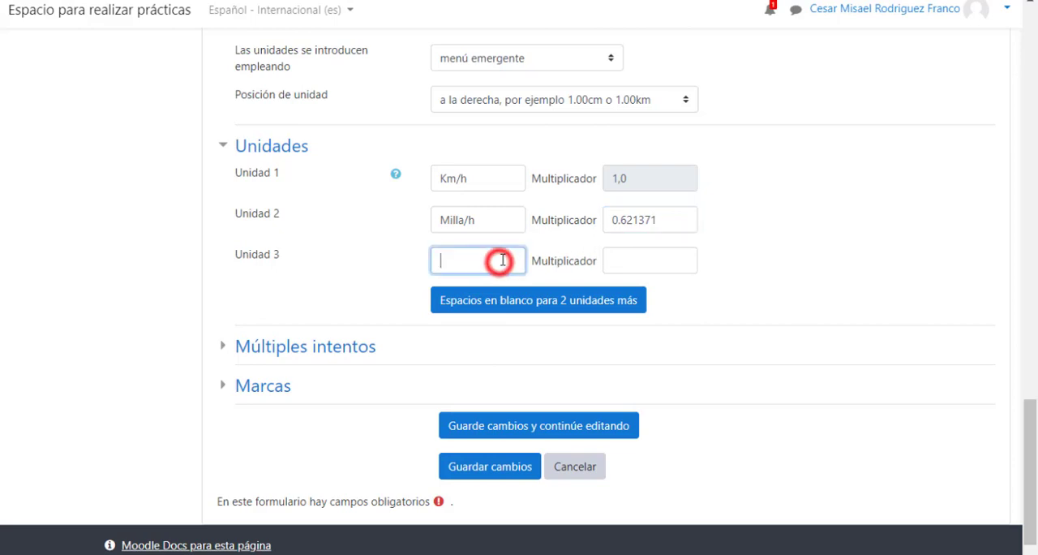
{"action": "type", "text": "m/s"}
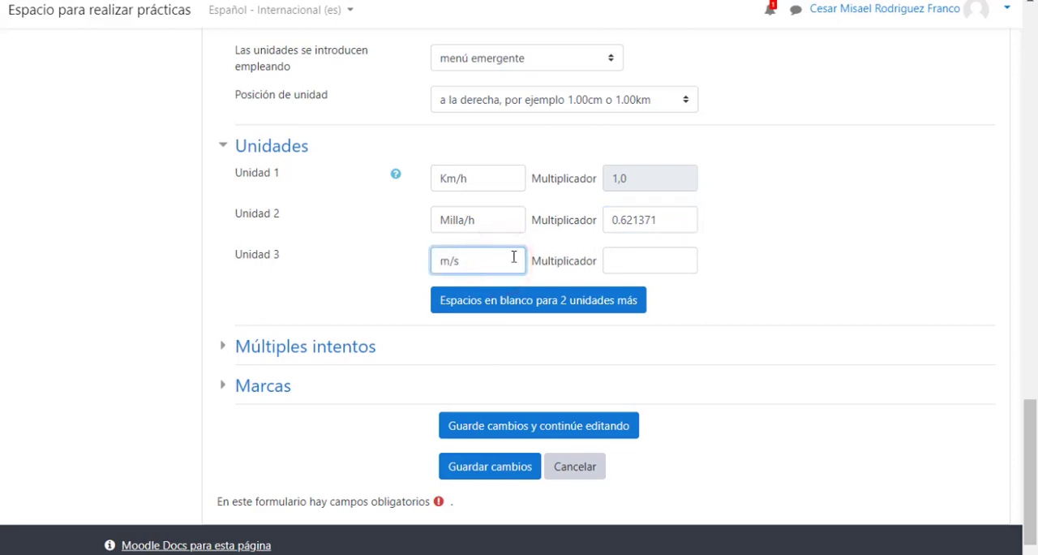
{"action": "left_click", "coordinate": [614, 262]}
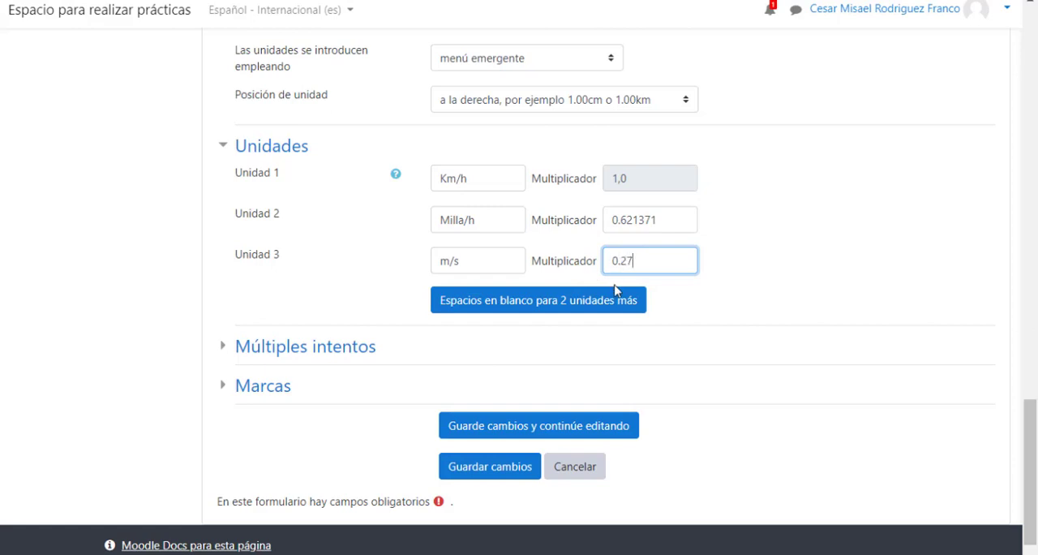
{"action": "type", "text": "7778"}
{"action": "left_click", "coordinate": [700, 290]}
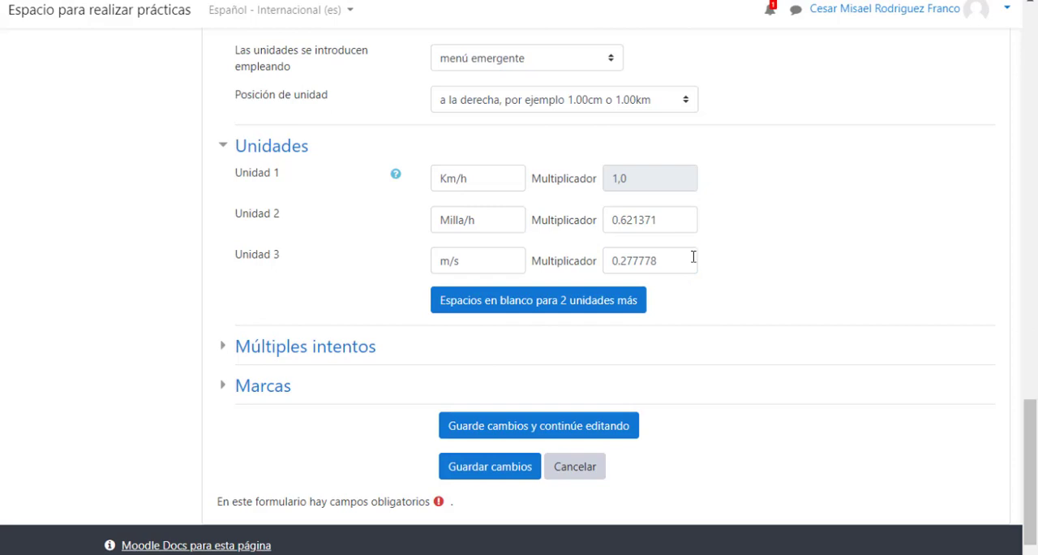
{"action": "scroll", "coordinate": [726, 256], "scroll_direction": "down", "scroll_amount": 1}
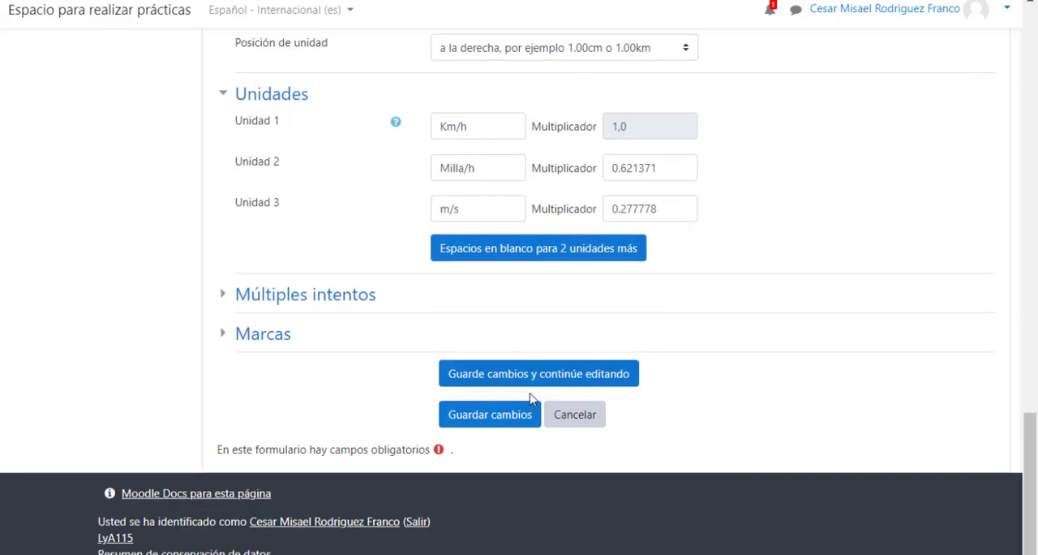
{"action": "left_click", "coordinate": [499, 420]}
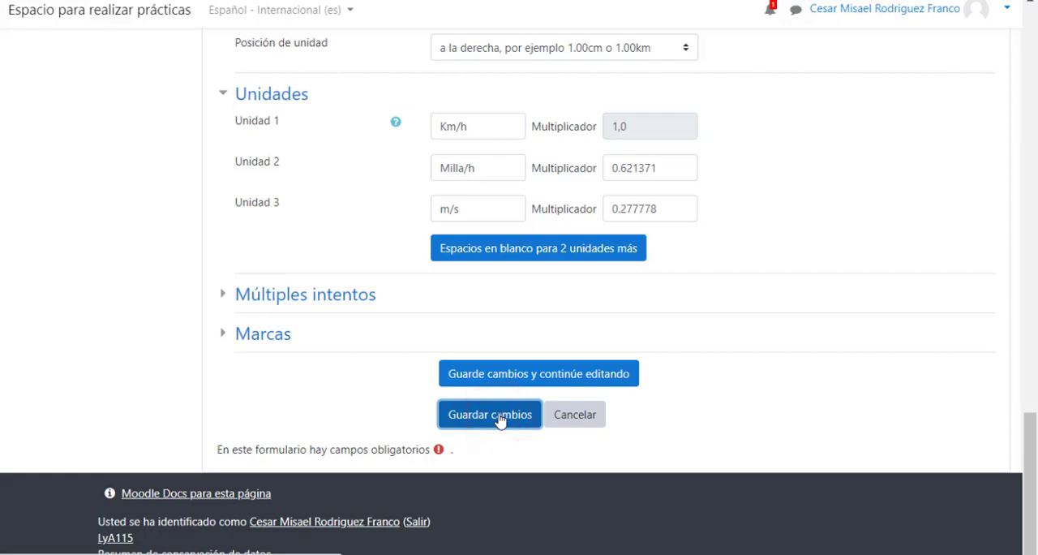
Preview the question Pregunta Numérica-Velocidad and submit 60 with the unit Km/h as a test answer.
{"action": "scroll", "coordinate": [635, 308], "scroll_direction": "down", "scroll_amount": 3}
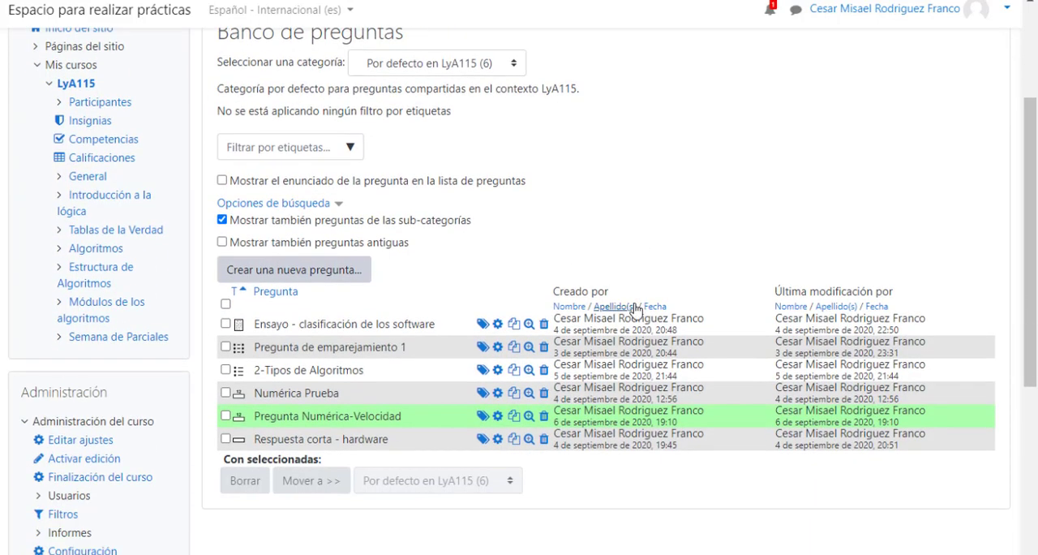
{"action": "scroll", "coordinate": [635, 308], "scroll_direction": "down", "scroll_amount": 1}
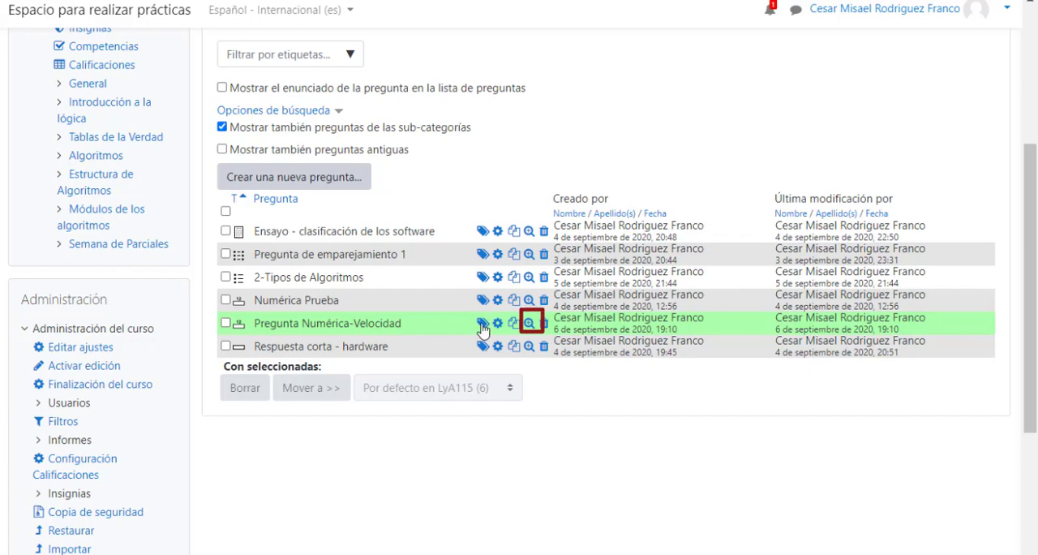
{"action": "left_click", "coordinate": [529, 324]}
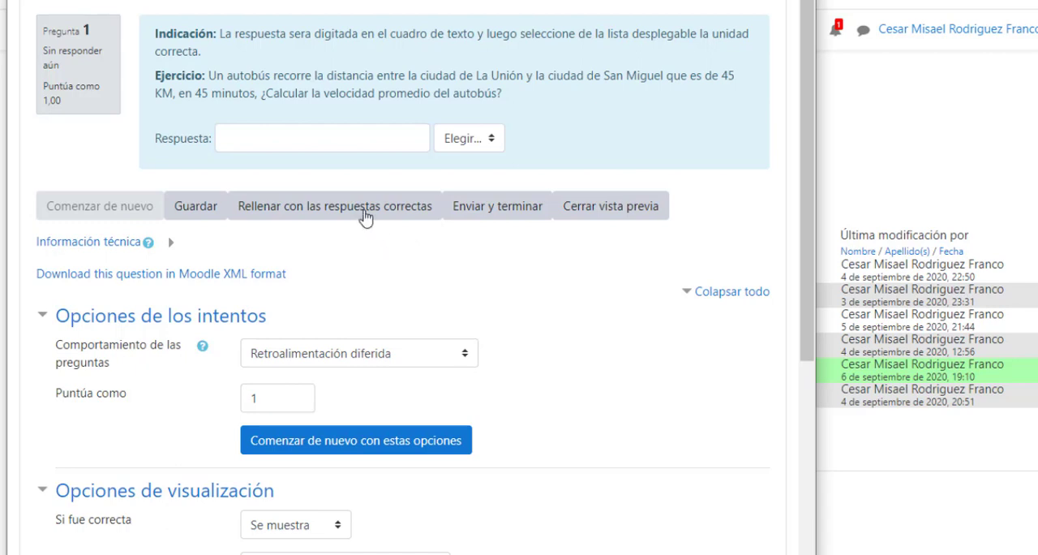
{"action": "left_click", "coordinate": [255, 134]}
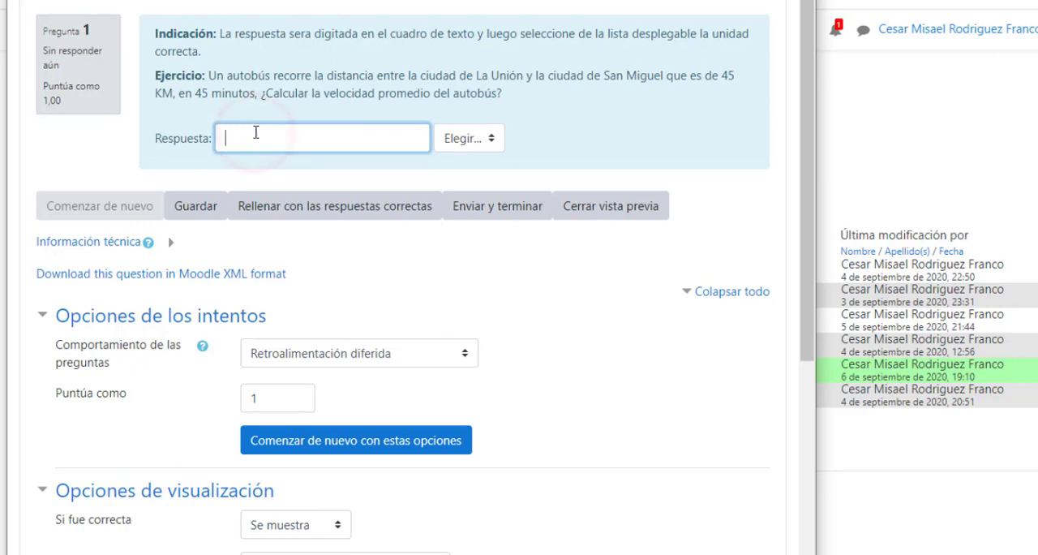
{"action": "type", "text": "60"}
{"action": "left_click", "coordinate": [490, 143]}
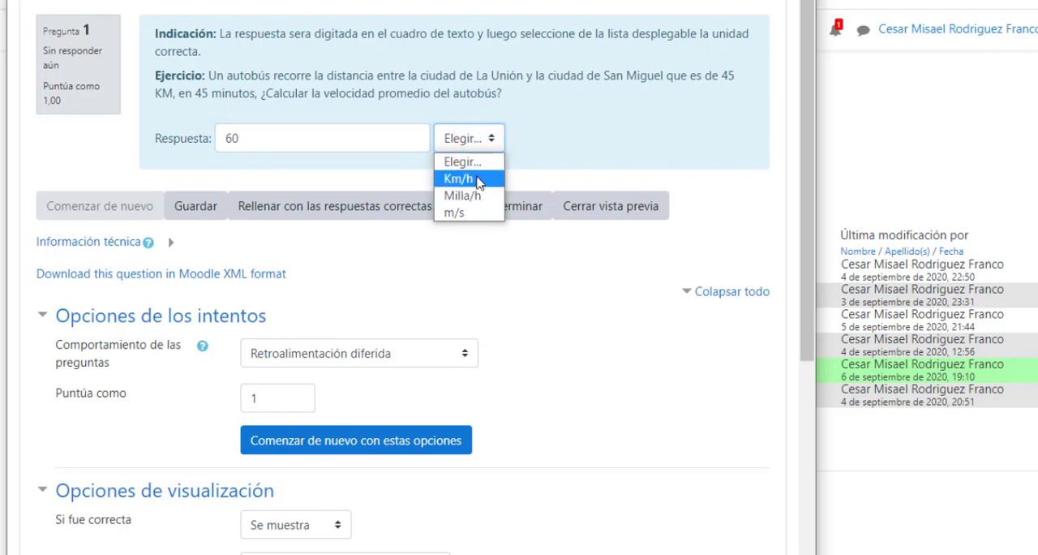
{"action": "left_click", "coordinate": [478, 180]}
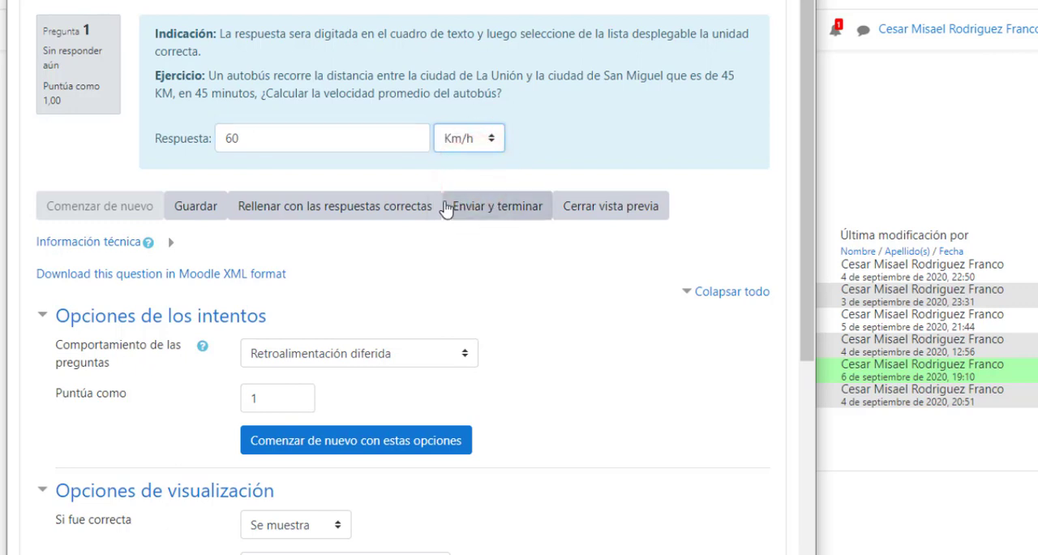
{"action": "left_click", "coordinate": [494, 212]}
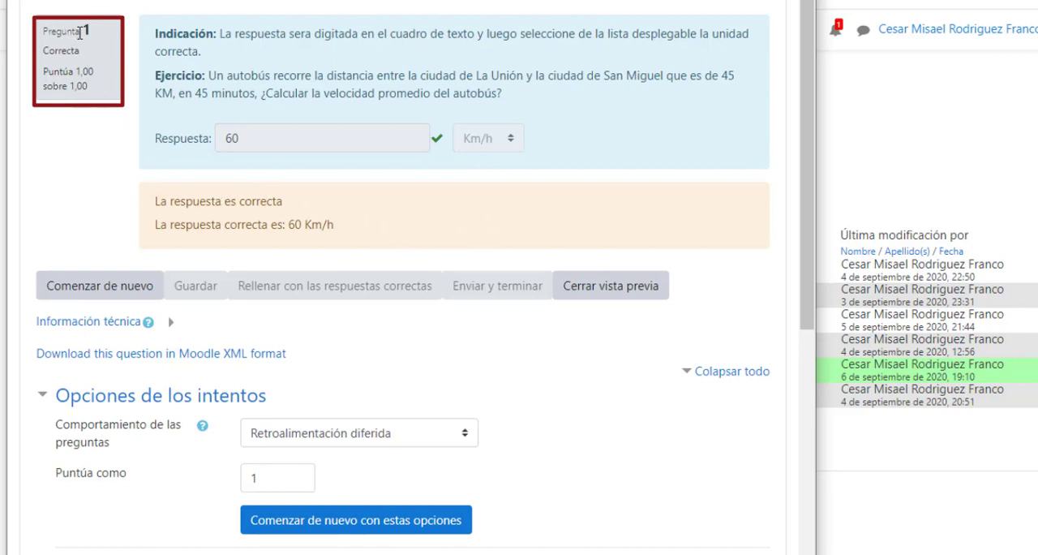
Restart the preview attempt, submit 71 with the unit Km/h, and check the grading status.
{"action": "left_click", "coordinate": [104, 283]}
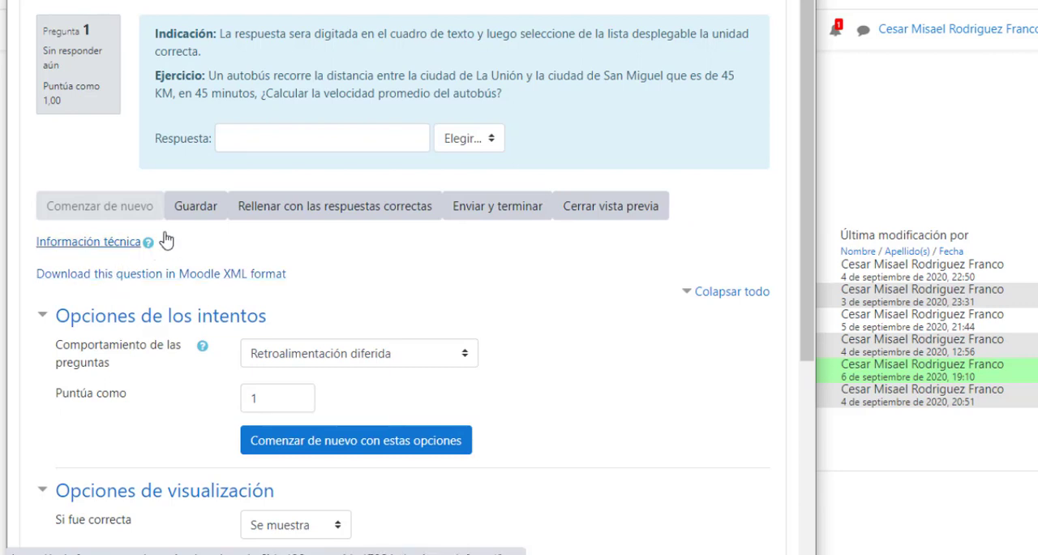
{"action": "left_click", "coordinate": [251, 144]}
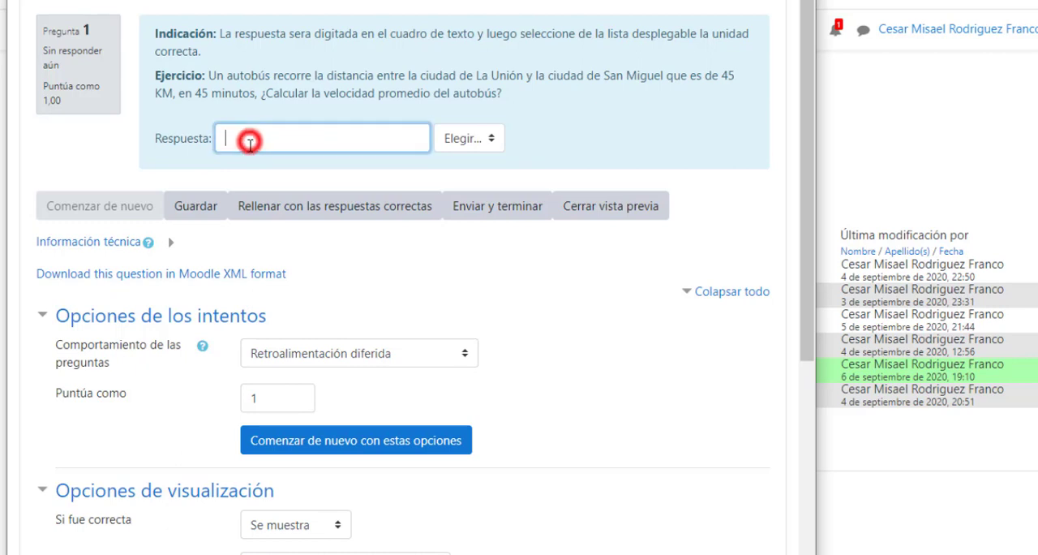
{"action": "type", "text": "71"}
{"action": "left_click", "coordinate": [486, 139]}
{"action": "left_click", "coordinate": [457, 178]}
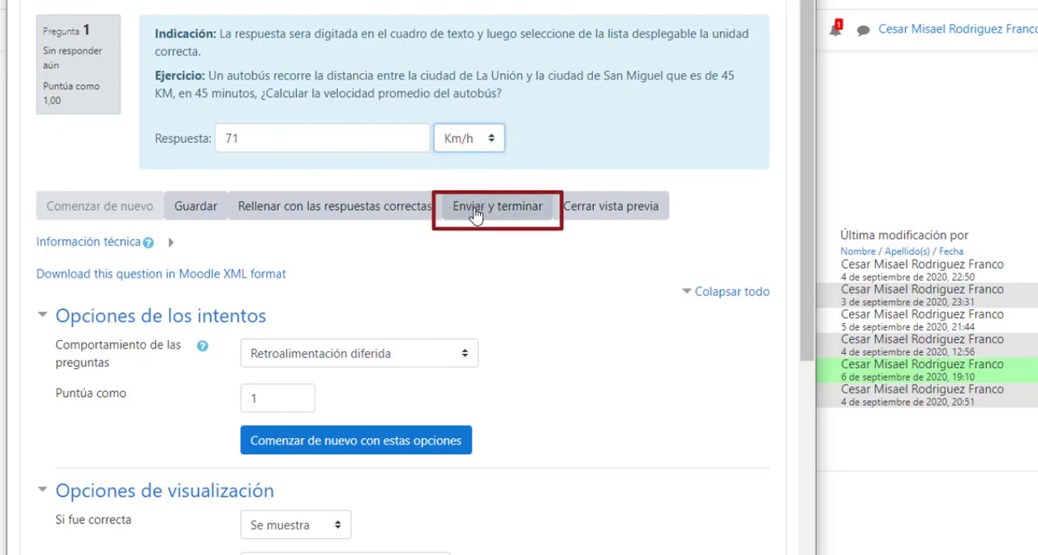
{"action": "left_click", "coordinate": [475, 212]}
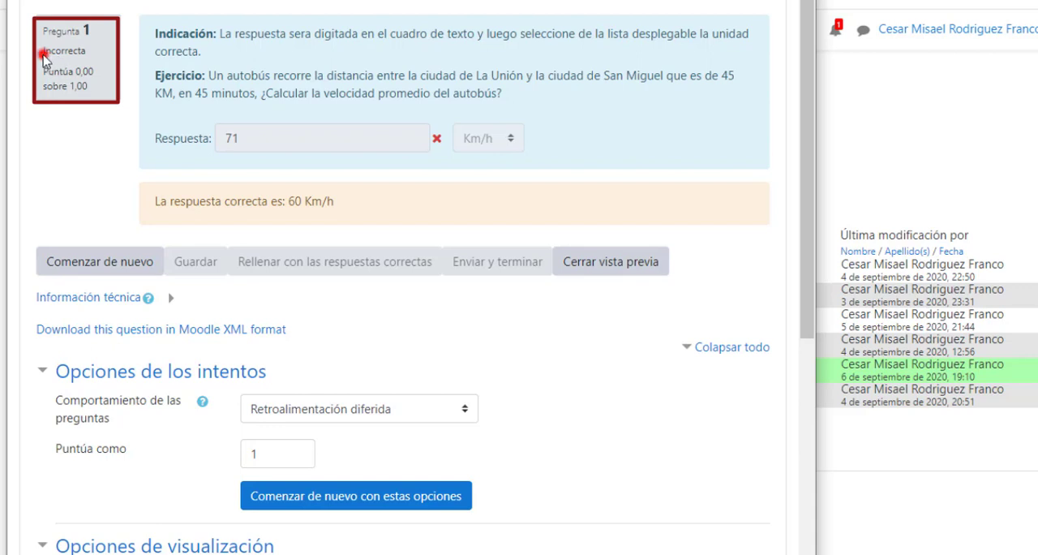
{"action": "left_click_drag", "start_coordinate": [40, 51], "coordinate": [95, 57]}
{"action": "left_click", "coordinate": [94, 55]}
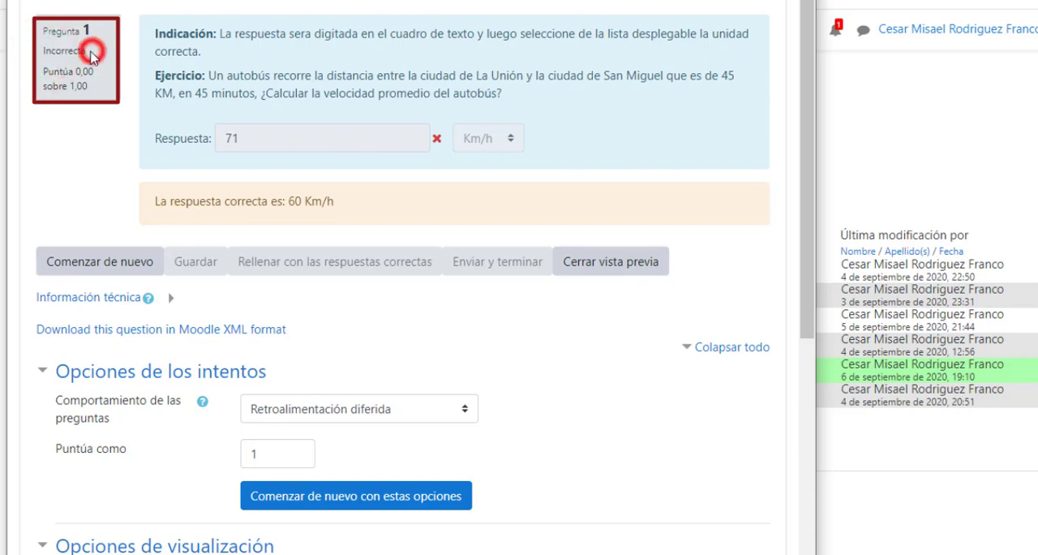